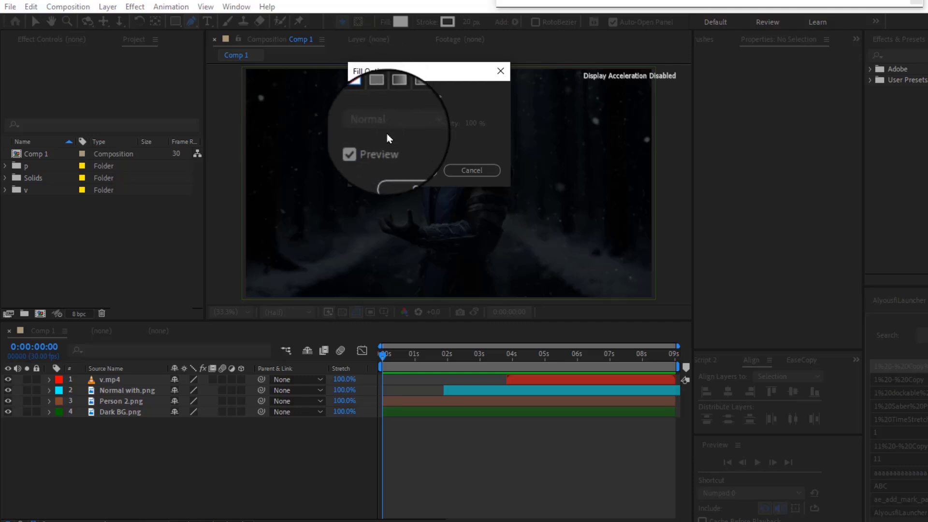
Step: Set the fill to None and, with a 10 px white stroke, draw a curved Pen tool path from the character's eye around the head
click(409, 170)
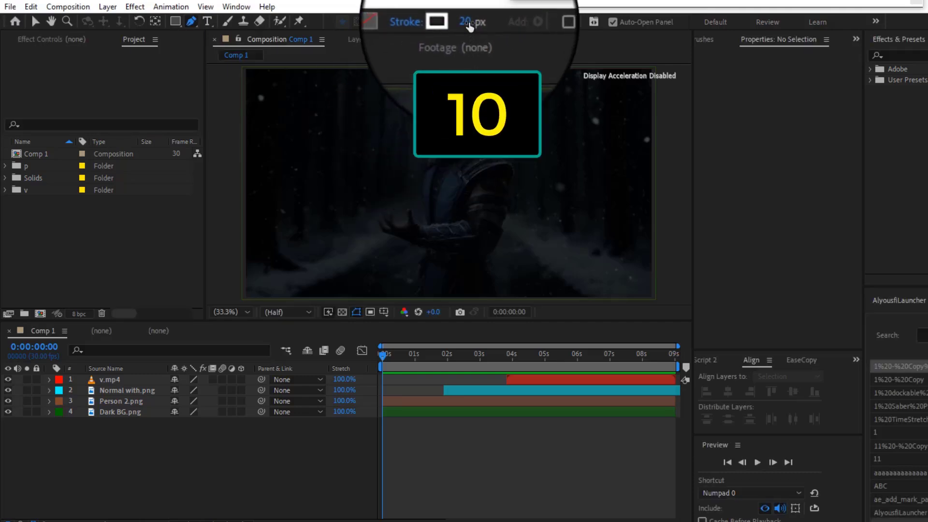
scroll(472, 120, up, 4)
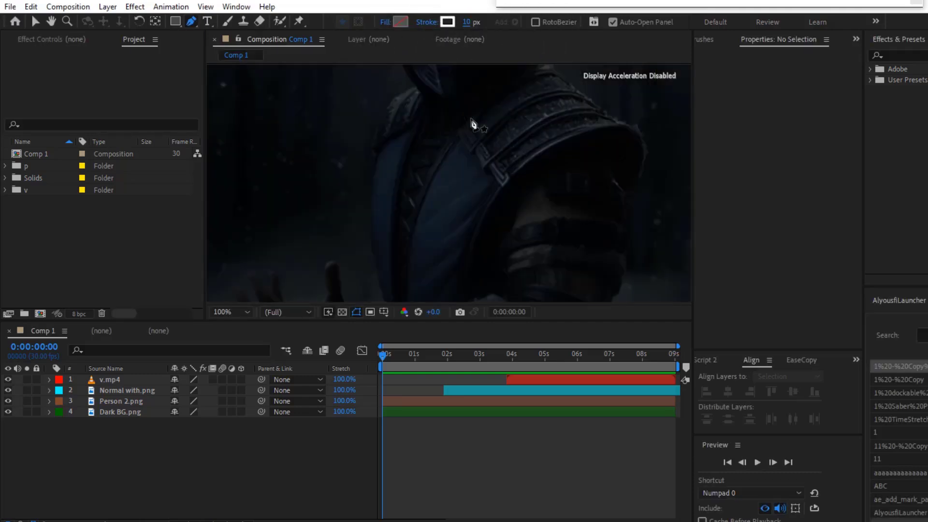
click(316, 170)
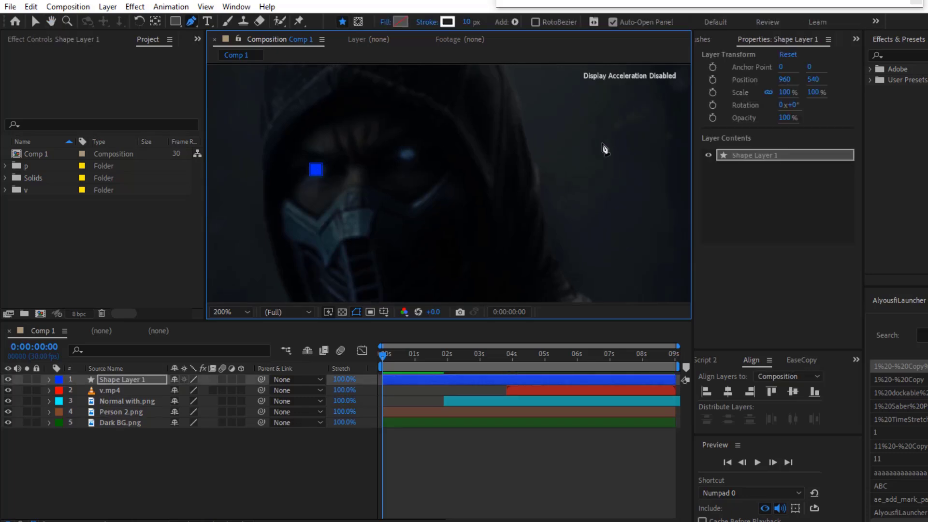
drag(608, 113, 610, 89)
scroll(606, 140, up, 3)
drag(605, 151, 588, 112)
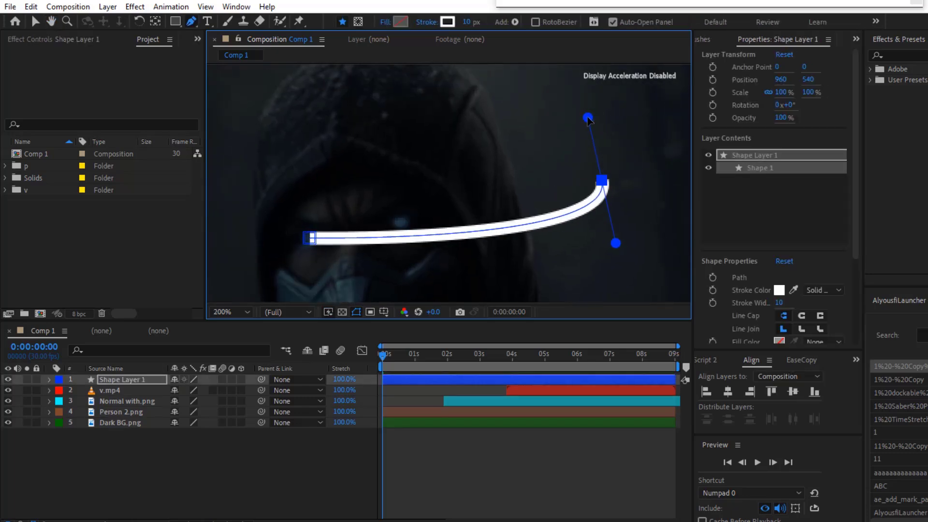
scroll(510, 133, down, 2)
drag(556, 151, 543, 146)
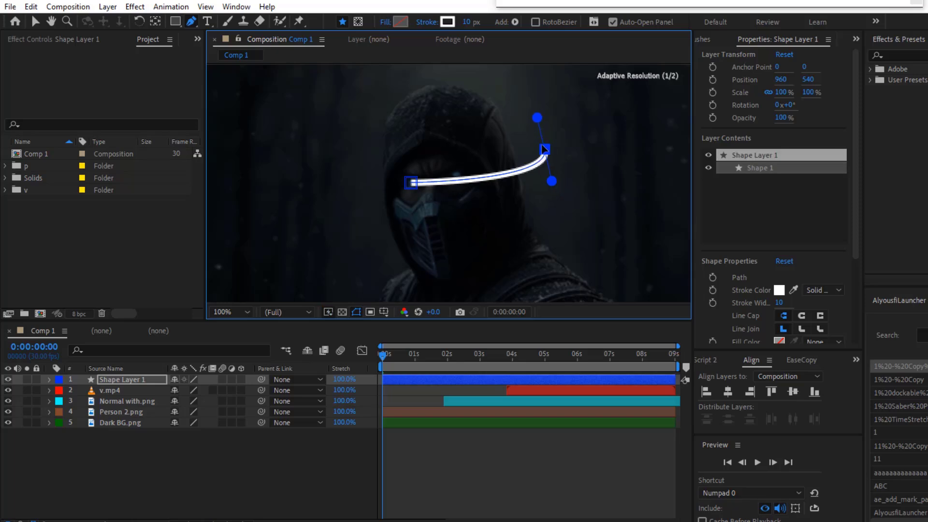
mouse_move(347, 170)
mouse_down()
mouse_move(366, 201)
mouse_move(393, 172)
mouse_move(363, 117)
mouse_up()
Step: Extend the path with corner points zigzagging from the shoulder down the upper arm and across the elbow
key(space)
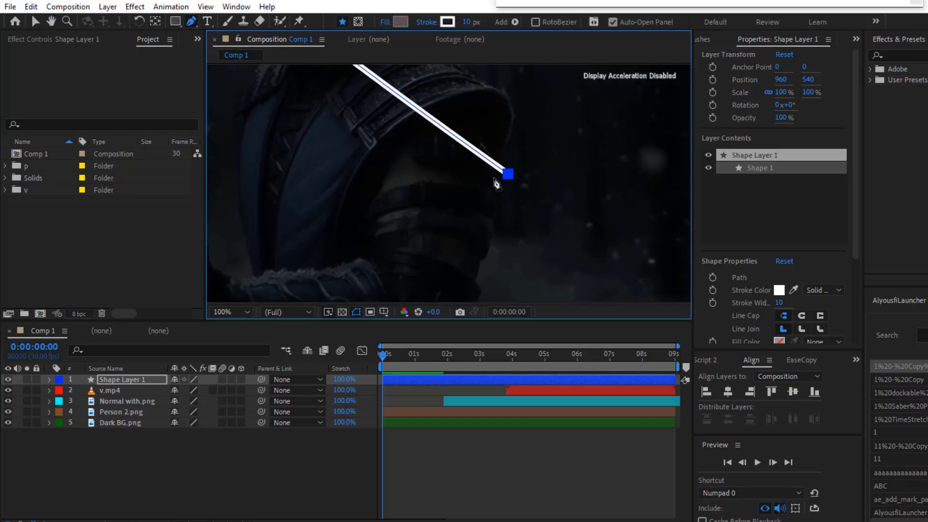
click(497, 247)
key(space)
drag(497, 247, 579, 167)
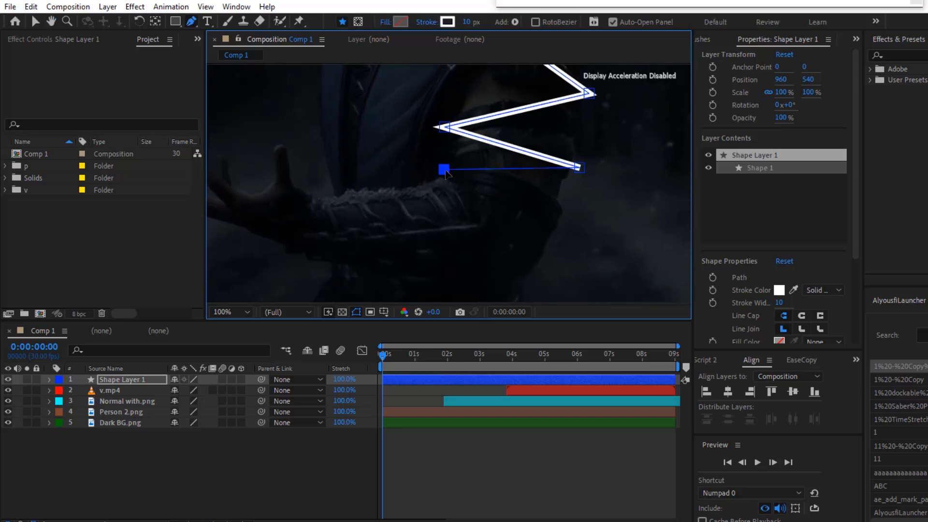
key(space)
drag(487, 301, 501, 271)
drag(414, 160, 411, 151)
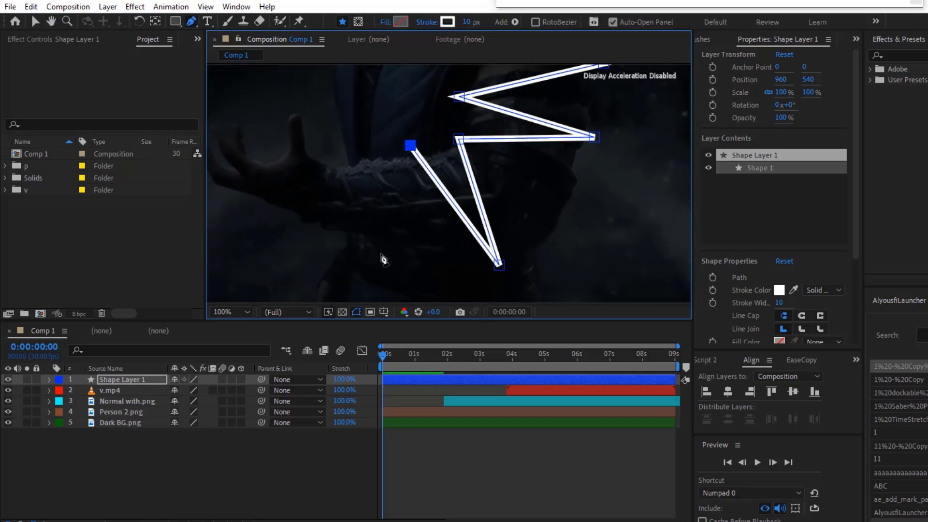
Step: Continue the zigzag along the forearm to the fingertips and end the path with a curved point above the palm
click(266, 156)
key(space)
drag(283, 147, 395, 148)
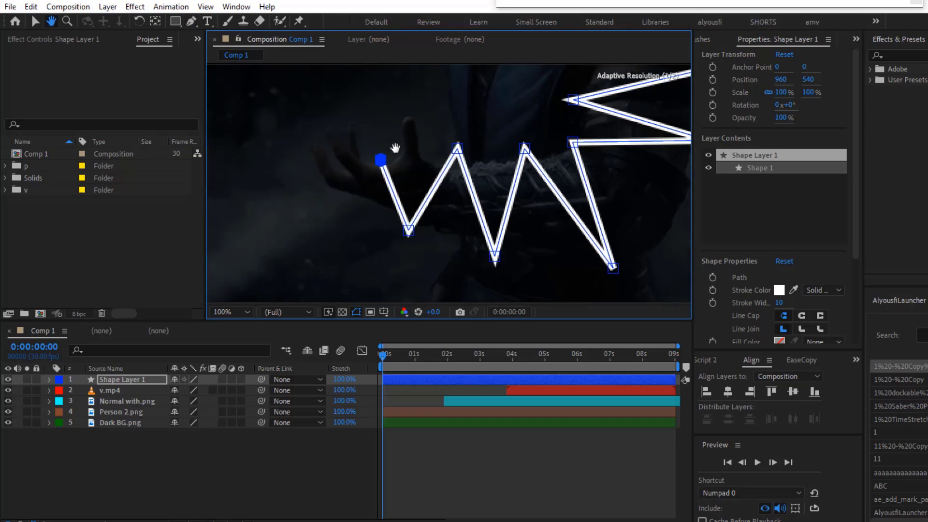
click(311, 185)
key(space)
drag(313, 188, 311, 244)
drag(356, 135, 429, 158)
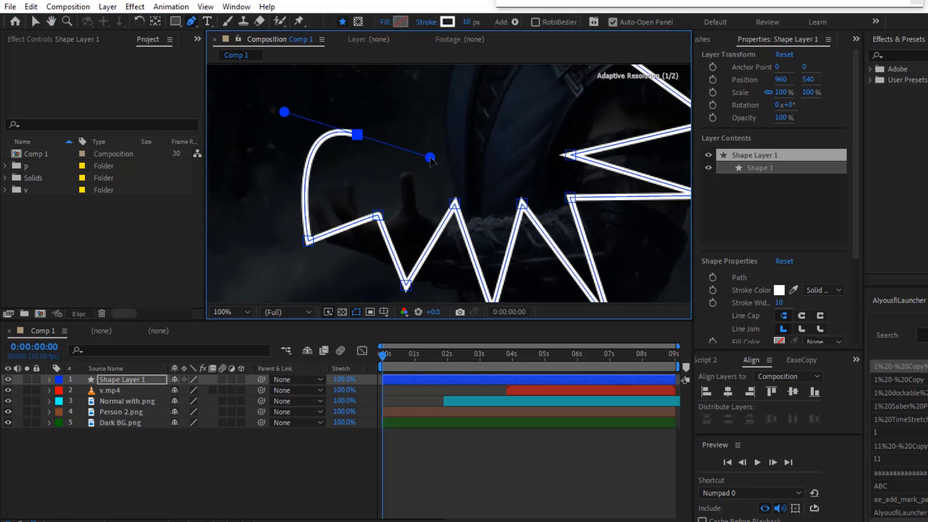
Step: Shift the Normal with.png layer to start at 0 seconds and reposition the path's last point onto the glowing orb
drag(492, 401, 431, 403)
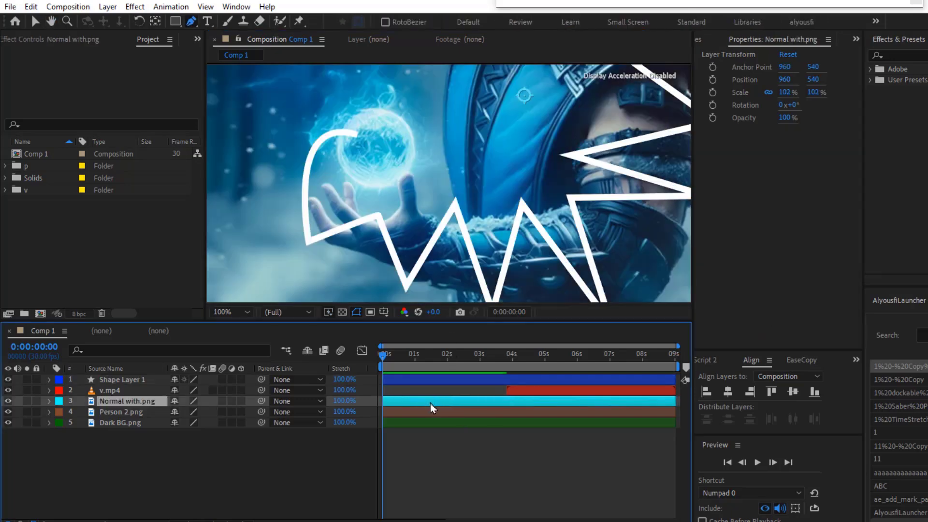
ctrl+click(358, 136)
scroll(360, 140, up, 1)
drag(434, 161, 427, 159)
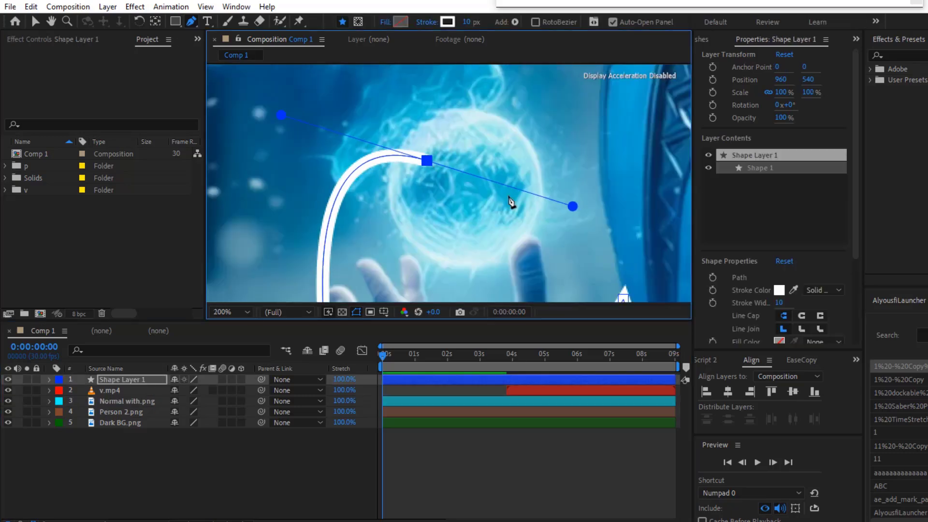
drag(572, 205, 606, 239)
drag(428, 160, 464, 182)
scroll(464, 183, down, 1)
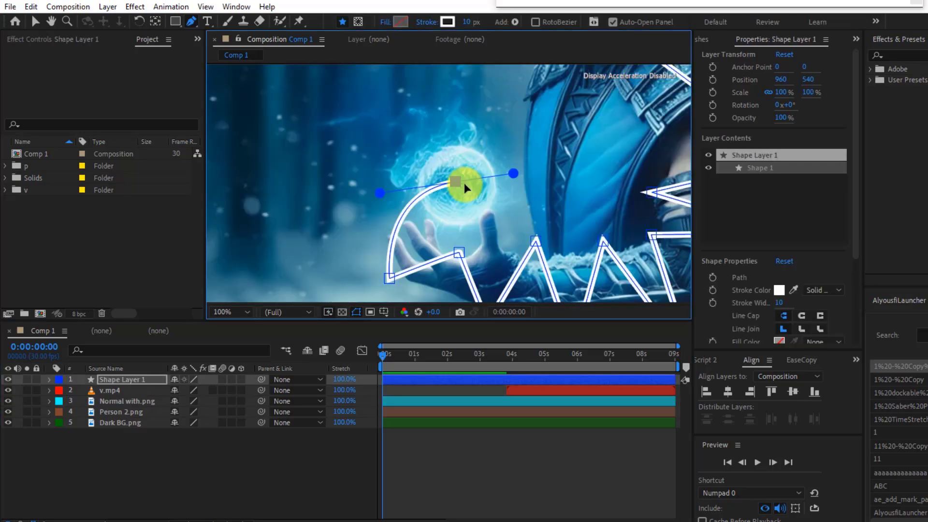
Step: Turn the path's corner points around the hand and wrist into smooth curves, adjusting their positions and handles
alt+click(351, 223)
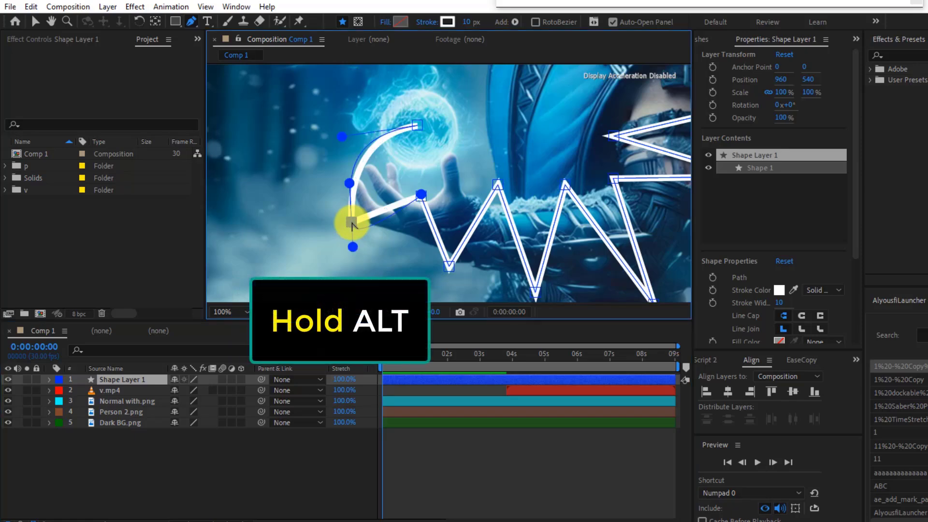
drag(349, 183, 333, 194)
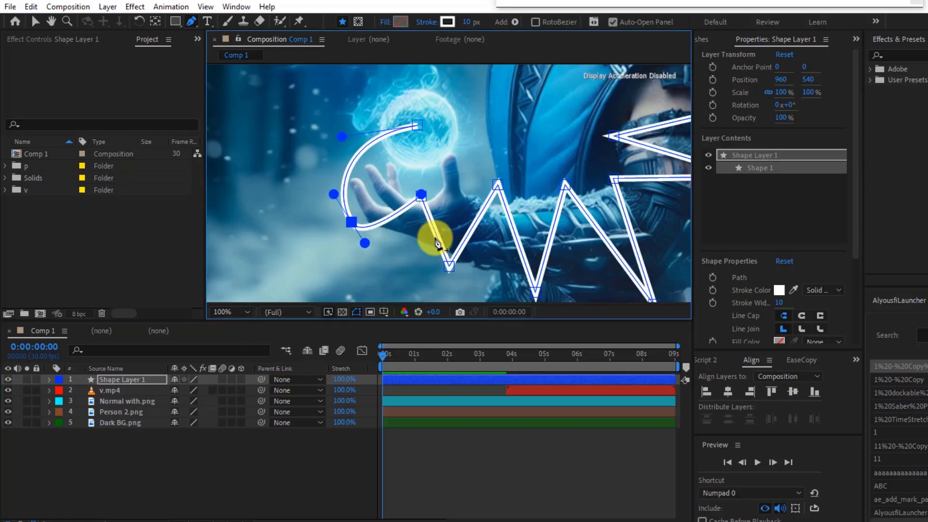
drag(449, 266, 424, 270)
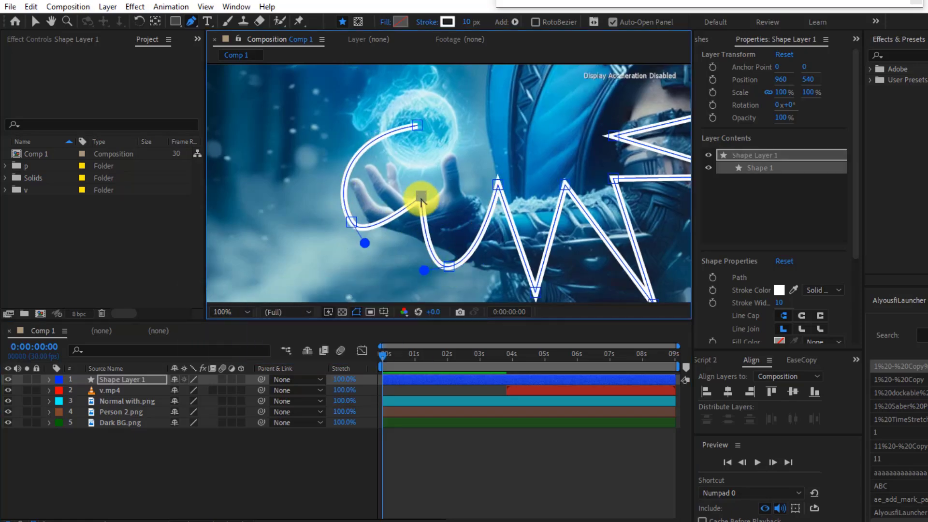
drag(421, 197, 411, 177)
click(439, 248)
drag(463, 246, 468, 256)
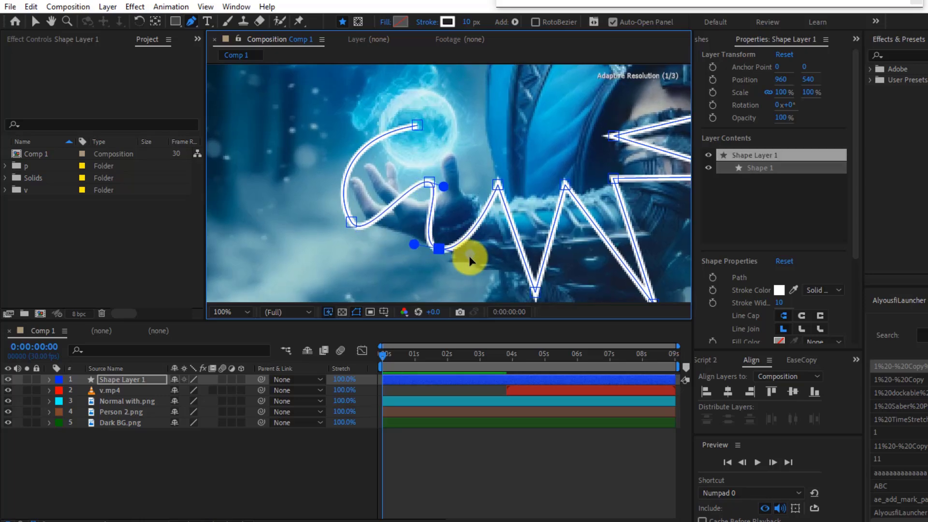
click(351, 222)
drag(364, 243, 377, 246)
drag(478, 258, 429, 254)
drag(389, 244, 384, 261)
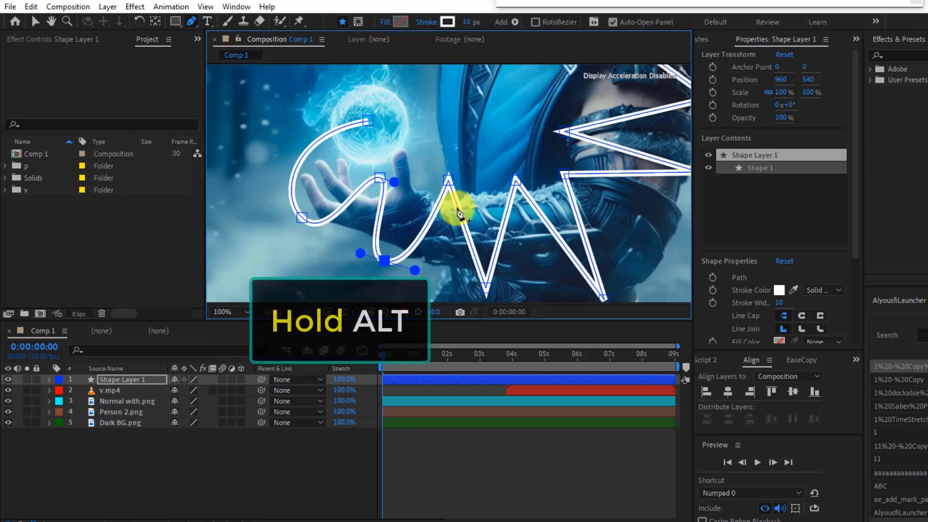
Step: Convert the path's corner points along the forearm and below the elbow into smooth curves
alt+click(448, 180)
alt+click(485, 289)
alt+click(515, 181)
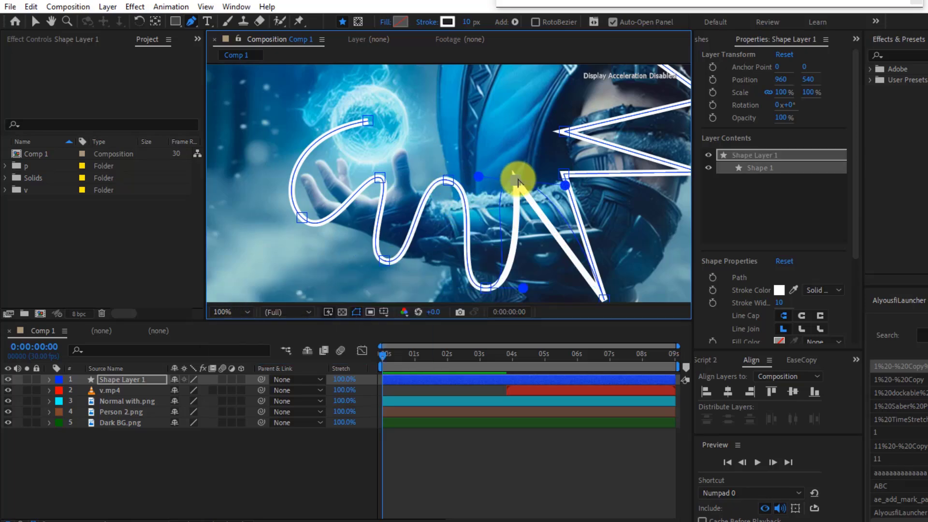
alt+click(569, 255)
drag(604, 299, 543, 266)
Step: Smooth the path's remaining corner points from the inner elbow up the upper arm to the shoulder
drag(553, 182, 534, 253)
alt+click(512, 199)
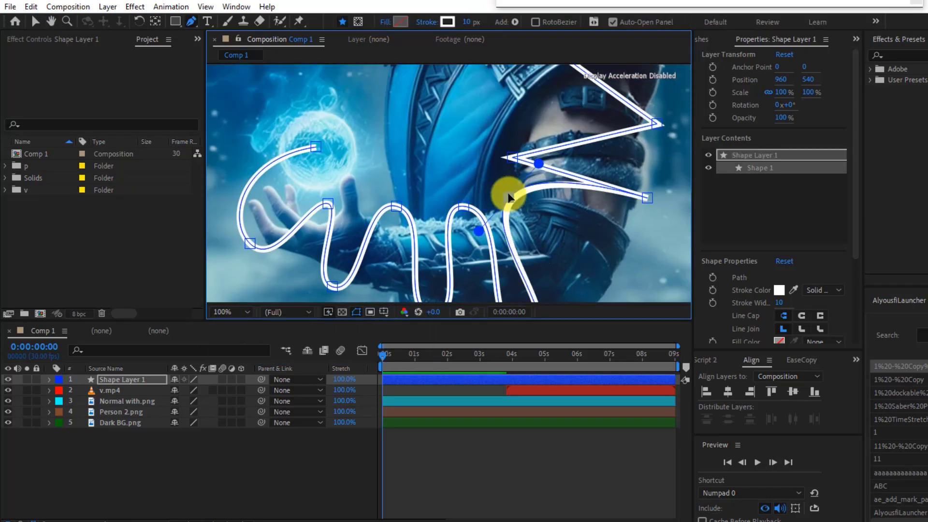
drag(510, 198, 646, 197)
drag(514, 152, 655, 120)
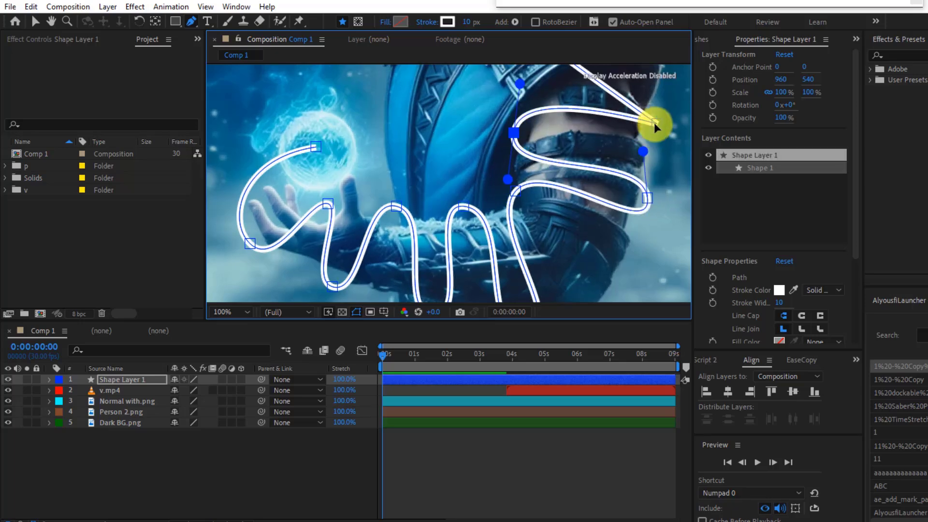
drag(660, 176, 594, 212)
scroll(550, 167, down, 2)
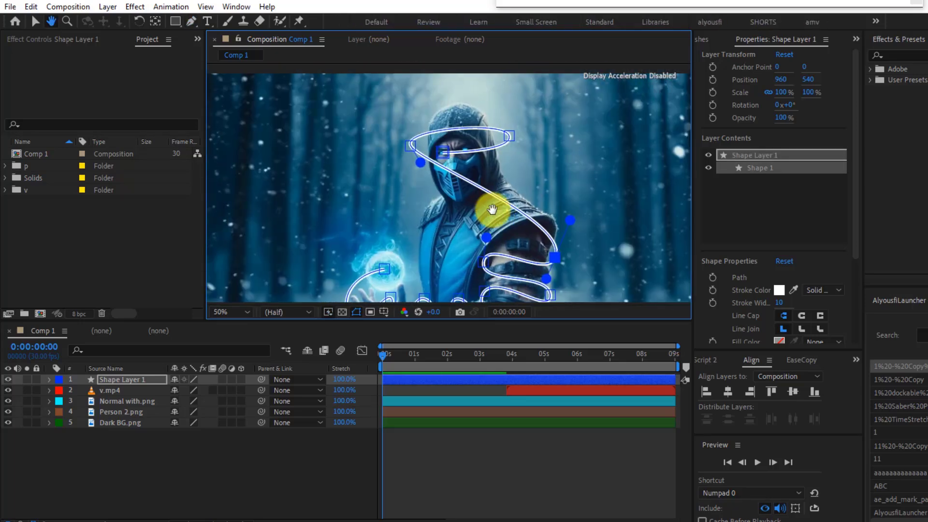
Step: Shift the Normal with.png layer back so that it starts at about 2 seconds
click(236, 310)
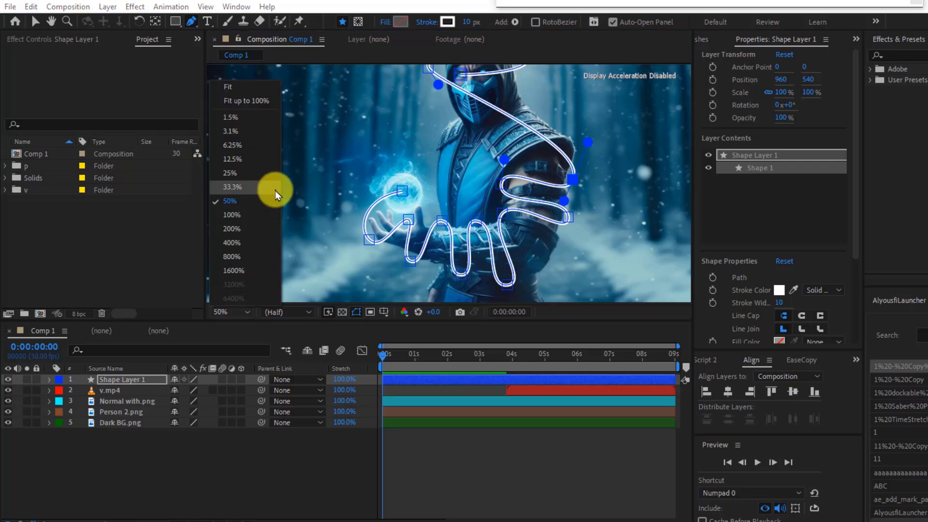
click(263, 99)
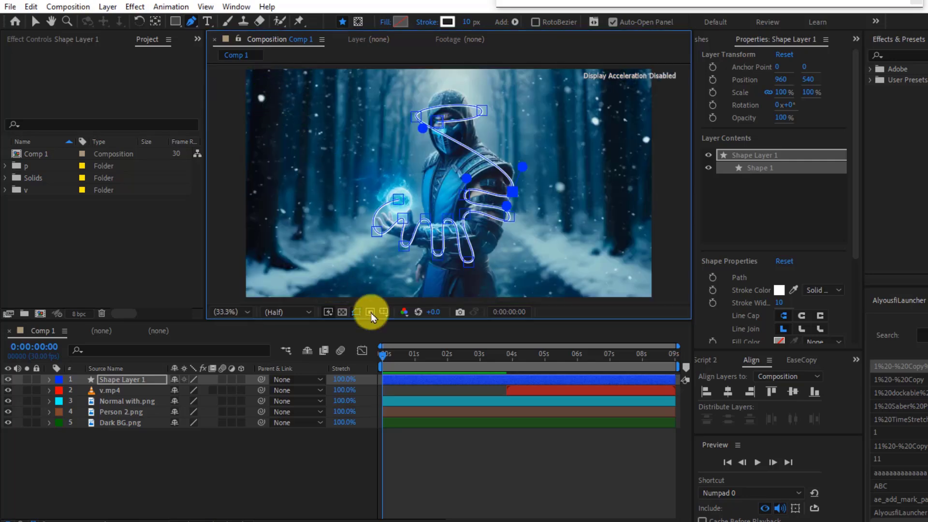
click(388, 385)
drag(392, 401, 453, 401)
Step: Add a Trim Paths operator to the contents of Shape Layer 1
click(397, 380)
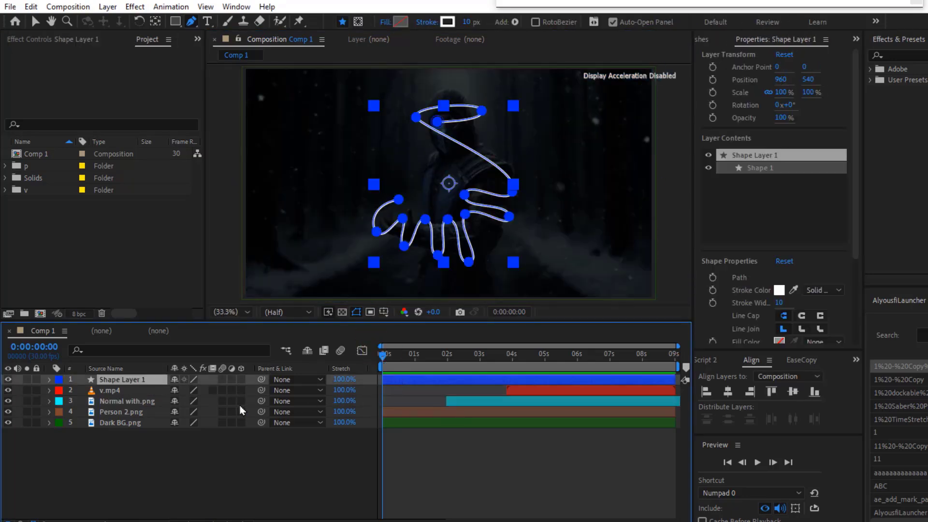
click(49, 379)
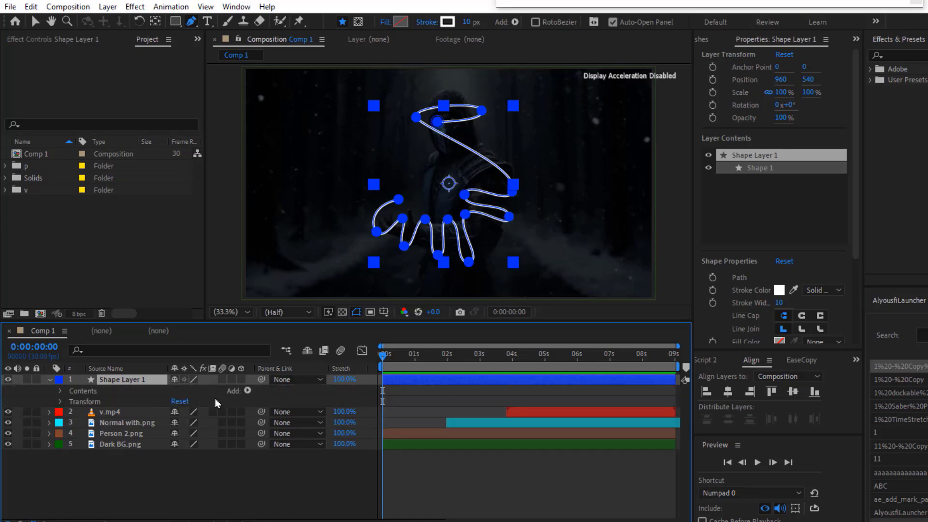
click(247, 391)
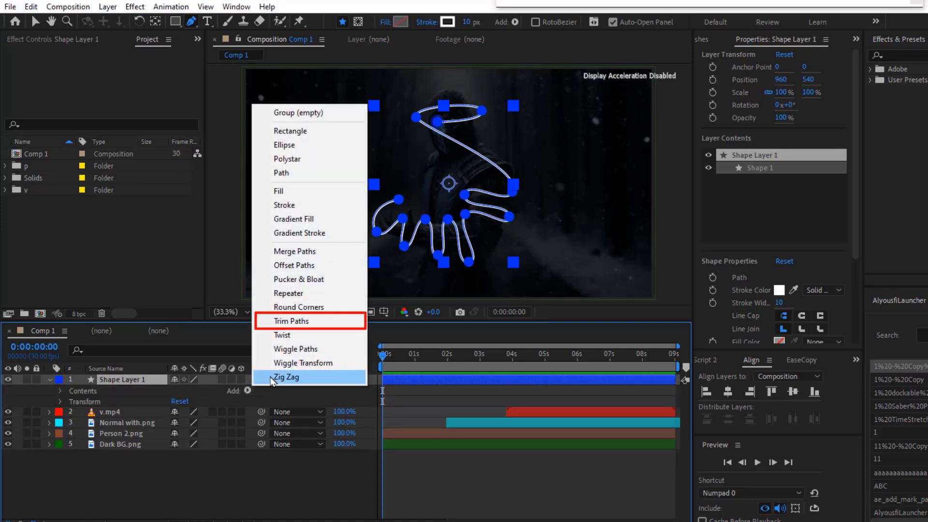
click(344, 322)
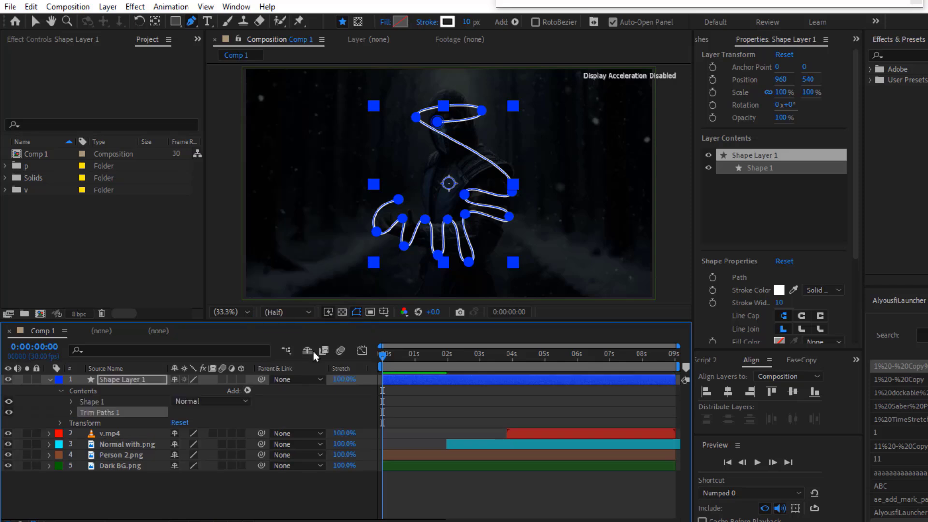
Step: Keyframe the Trim Paths End at 0% at the start of the timeline and 100% just after 1 second
click(71, 412)
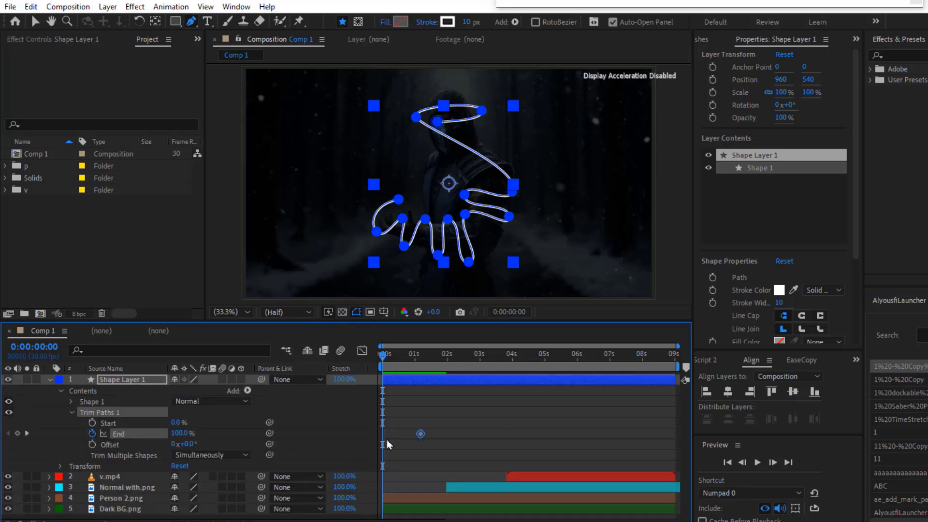
click(181, 432)
text(0)
key(Return)
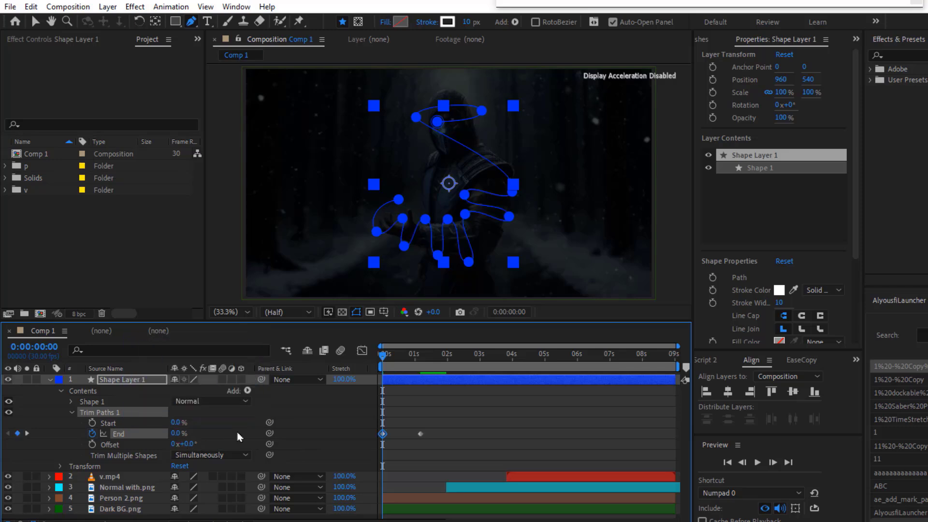
click(398, 423)
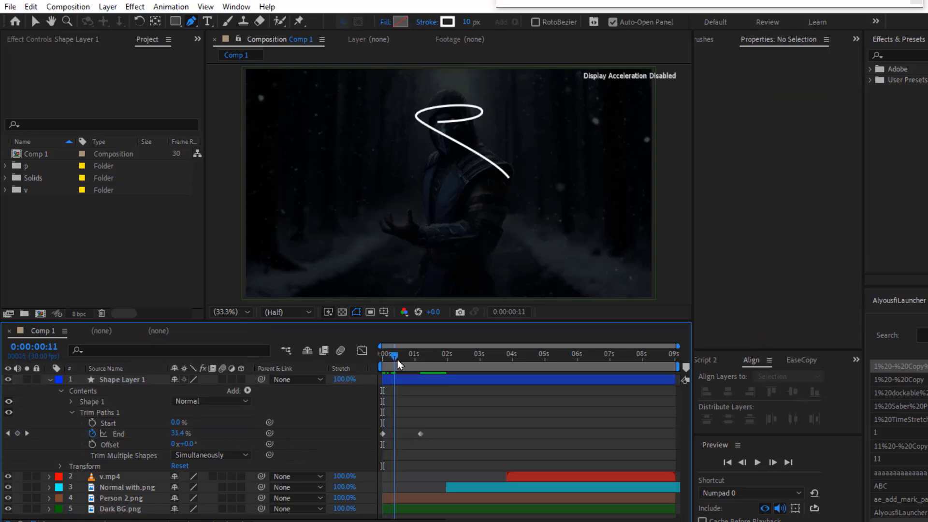
Step: Keyframe the Trim Paths Start at 0% at about 0.7 seconds and 100% at 0:00:01:10
click(92, 423)
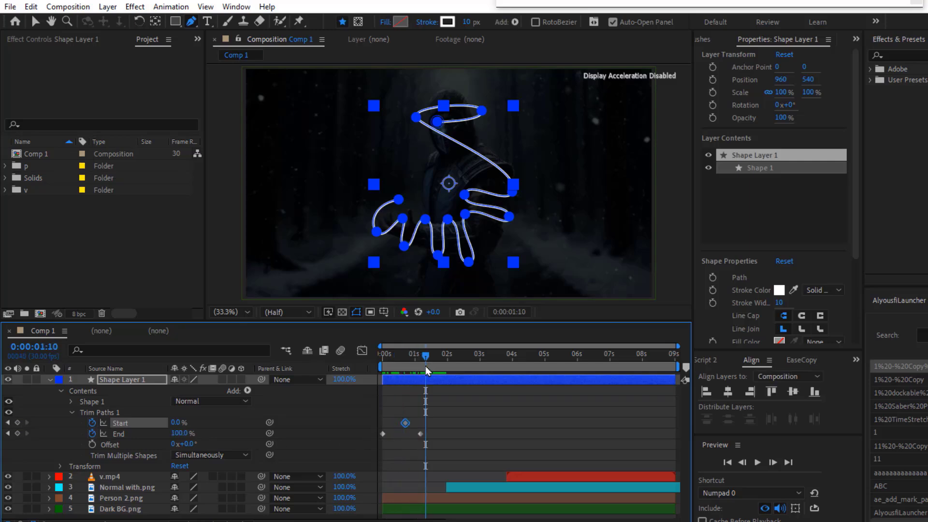
click(179, 422)
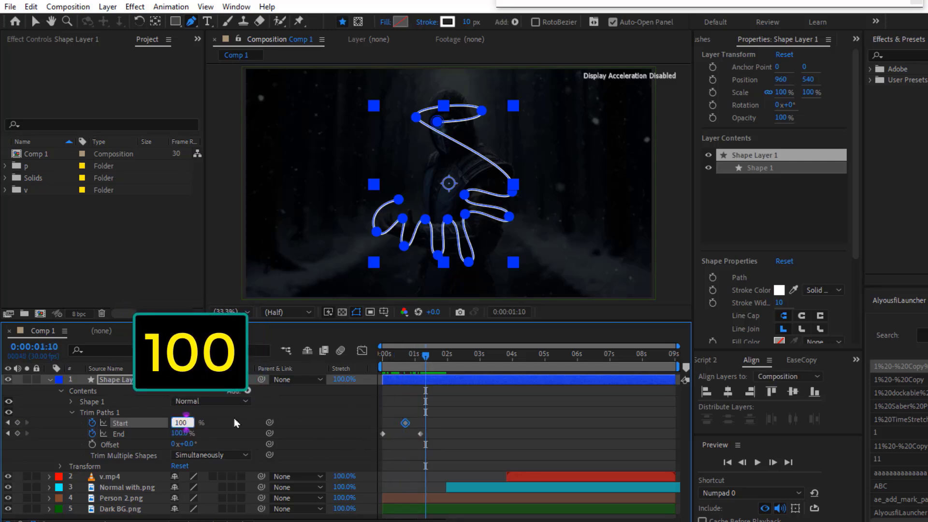
key(Return)
click(426, 407)
Step: Set the line cap of Stroke 1 in Shape Layer 1 to Round Cap
mouse_move(392, 356)
mouse_down()
mouse_move(421, 363)
mouse_move(396, 360)
mouse_up()
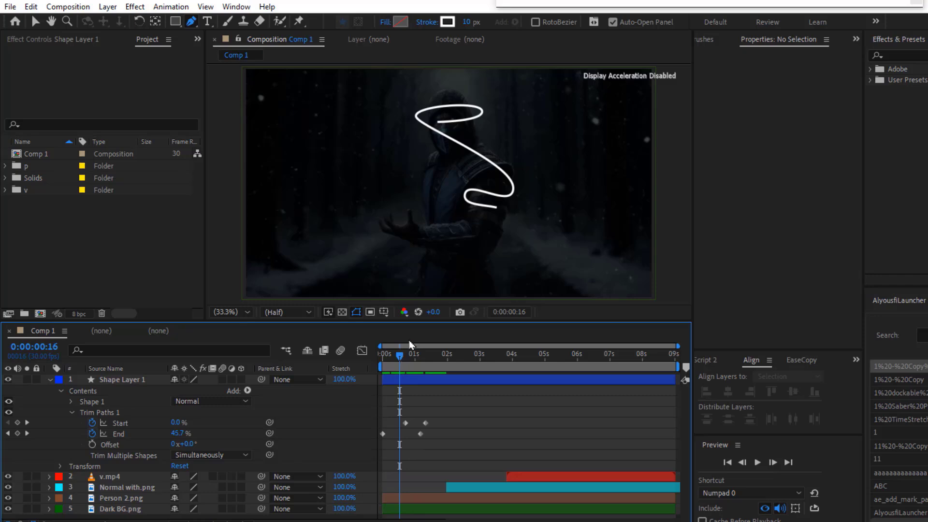
key(slash)
drag(496, 231, 396, 188)
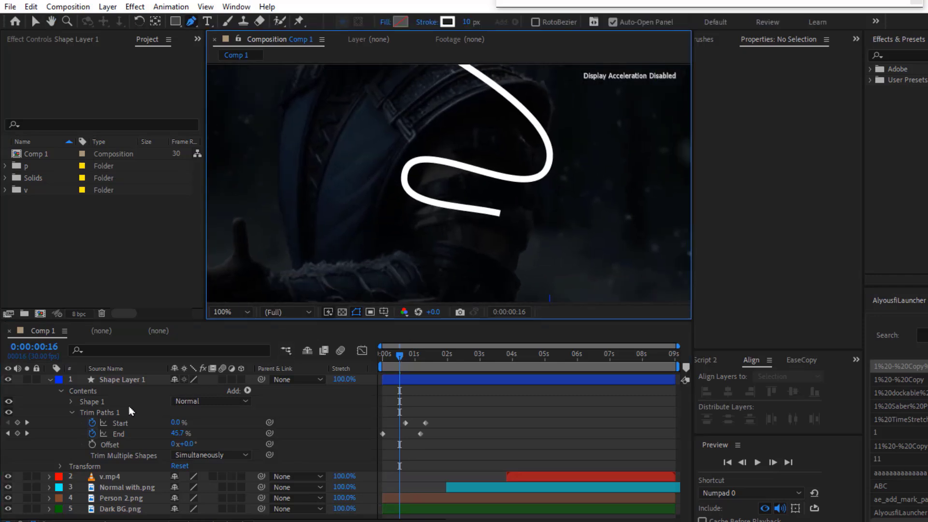
click(71, 402)
click(82, 423)
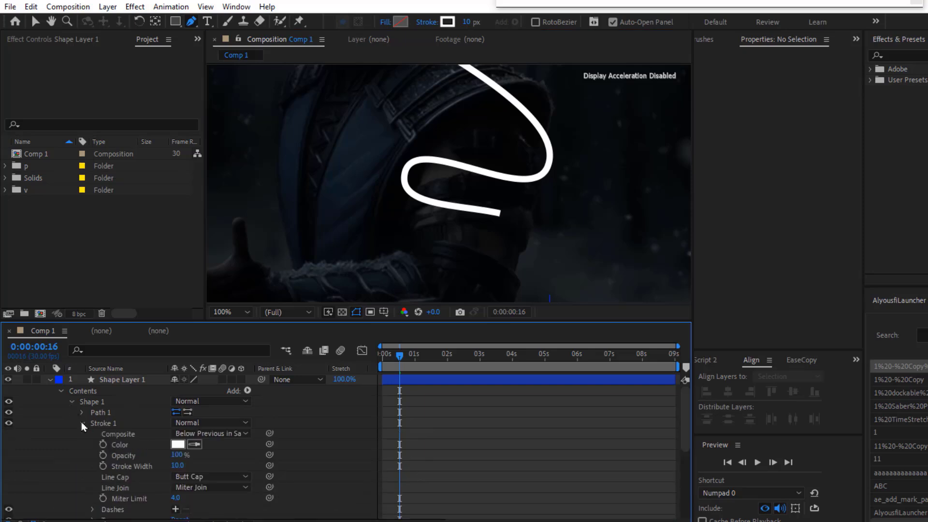
scroll(83, 427, down, 1)
click(211, 460)
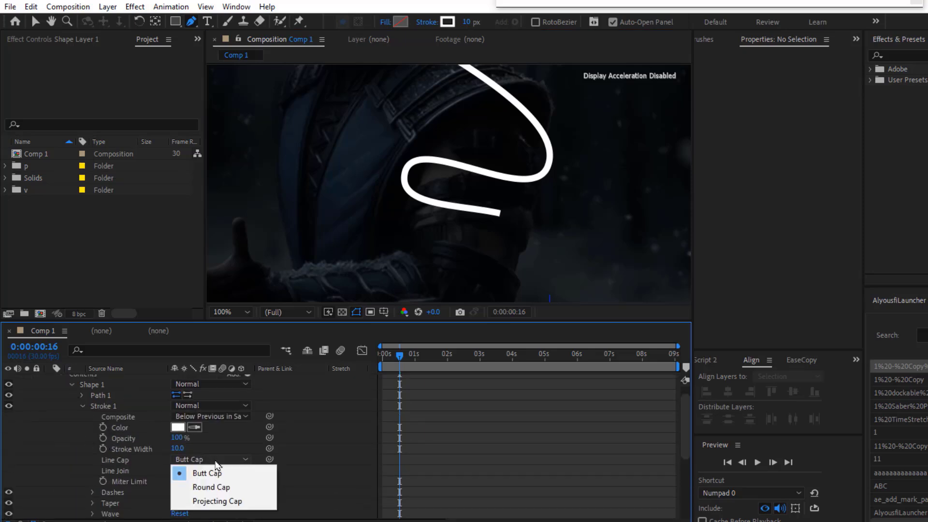
click(244, 489)
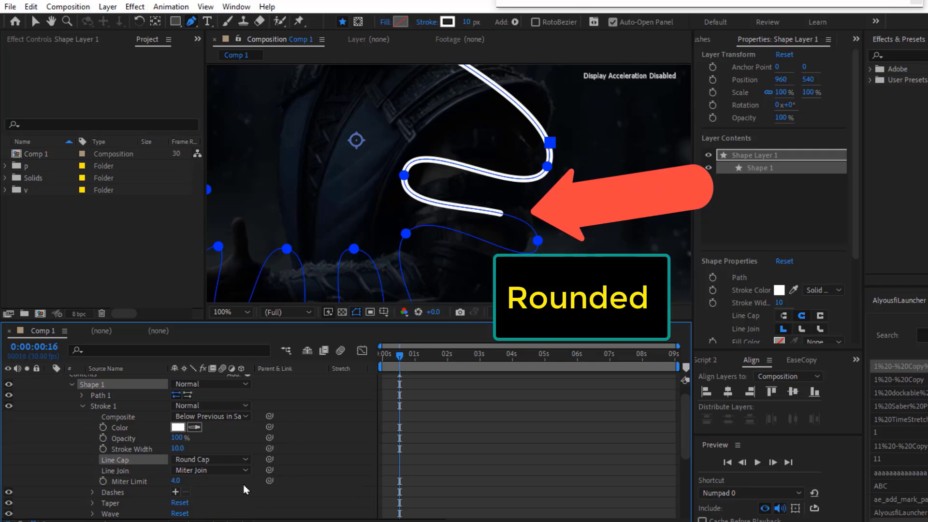
Step: Taper the Shape Layer 1 stroke with an End Length of 30% and a Start Length of 30%
scroll(245, 488, down, 3)
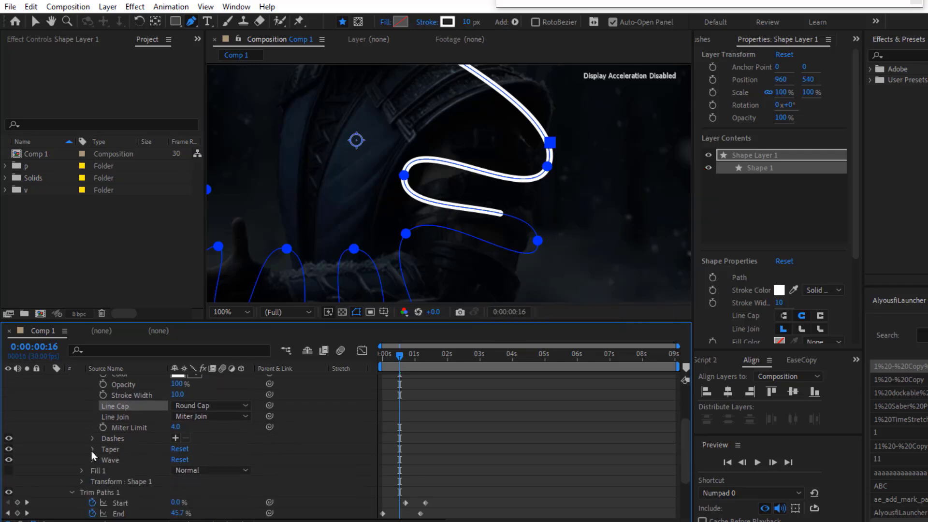
click(92, 449)
scroll(145, 459, down, 1)
click(177, 470)
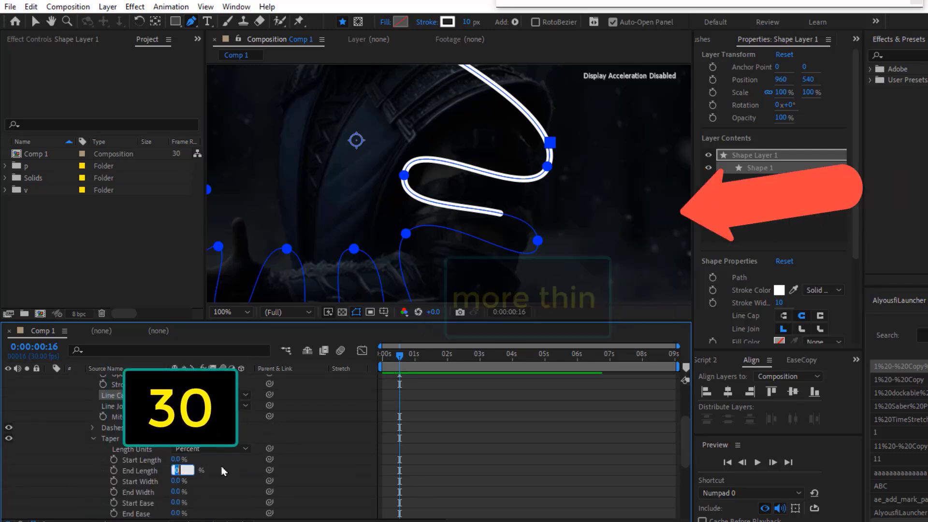
text(30)
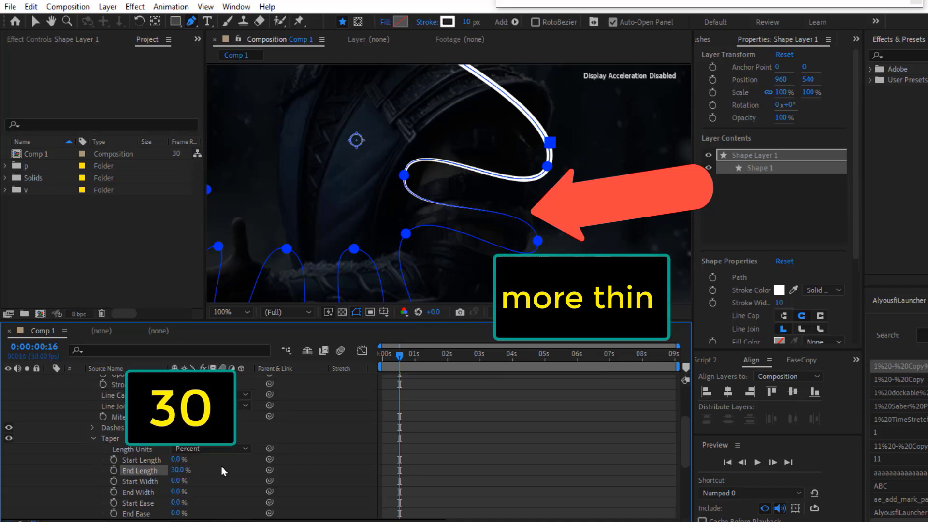
click(341, 409)
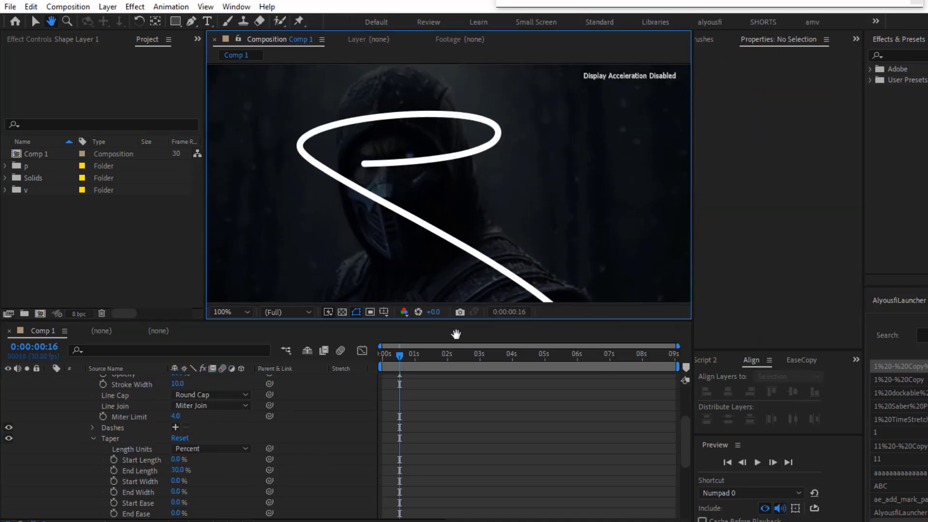
click(178, 459)
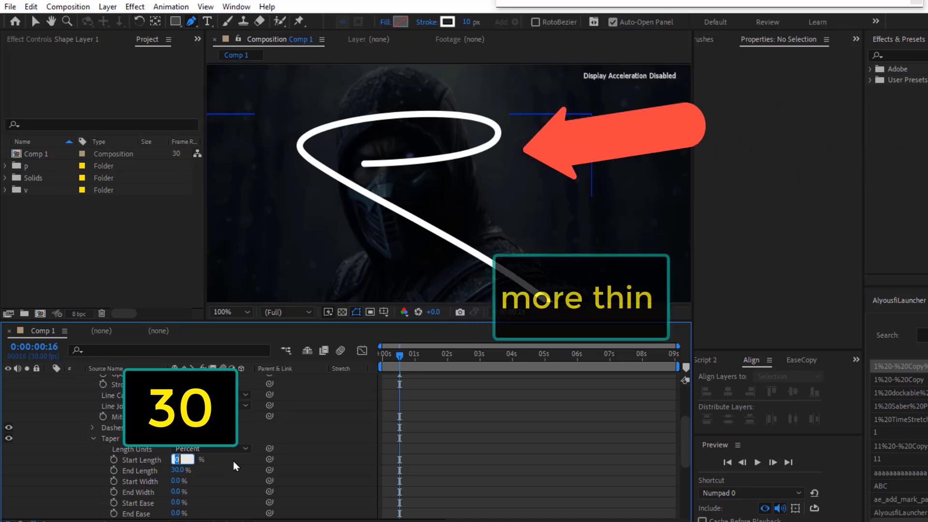
text(30)
key(Return)
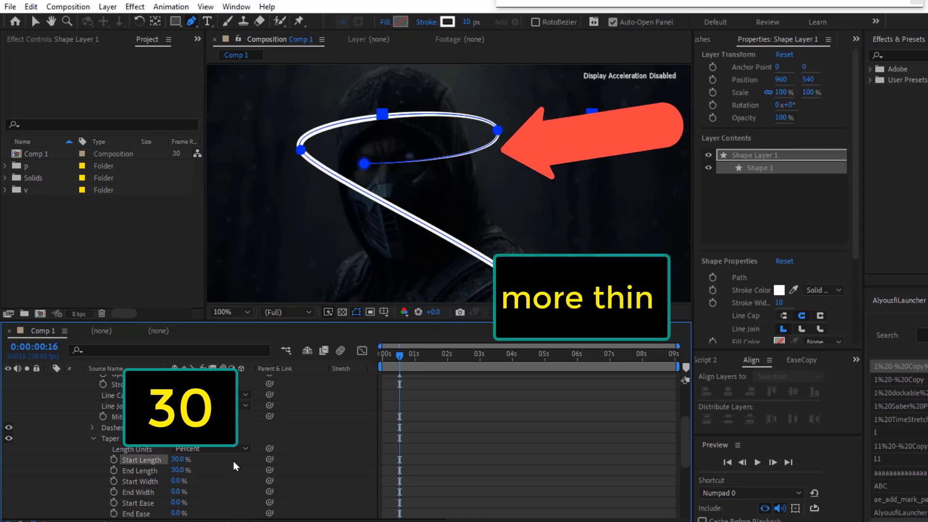
click(342, 473)
Step: Smooth the Shape Layer 1 path around the character's head by pulling vertical curve handles from the loop's outer point
scroll(427, 440, up, 4)
click(426, 381)
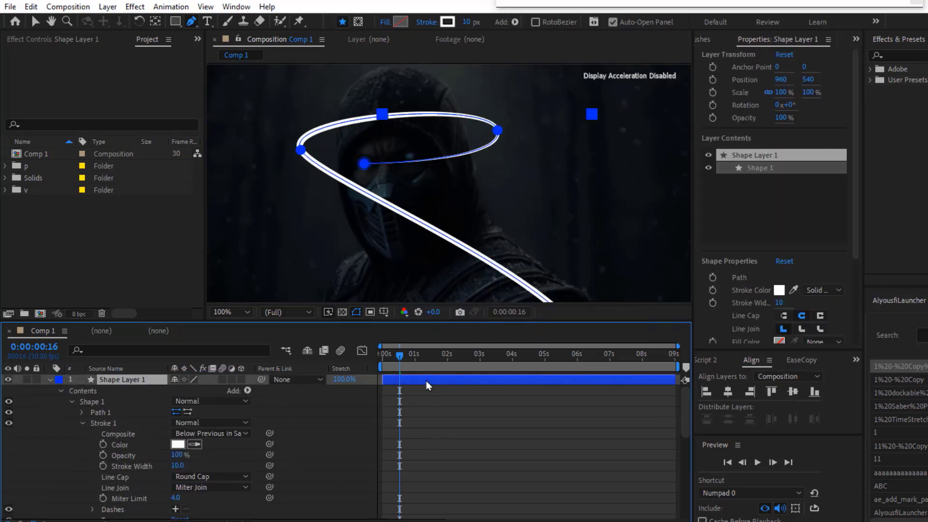
drag(301, 150, 298, 95)
click(234, 312)
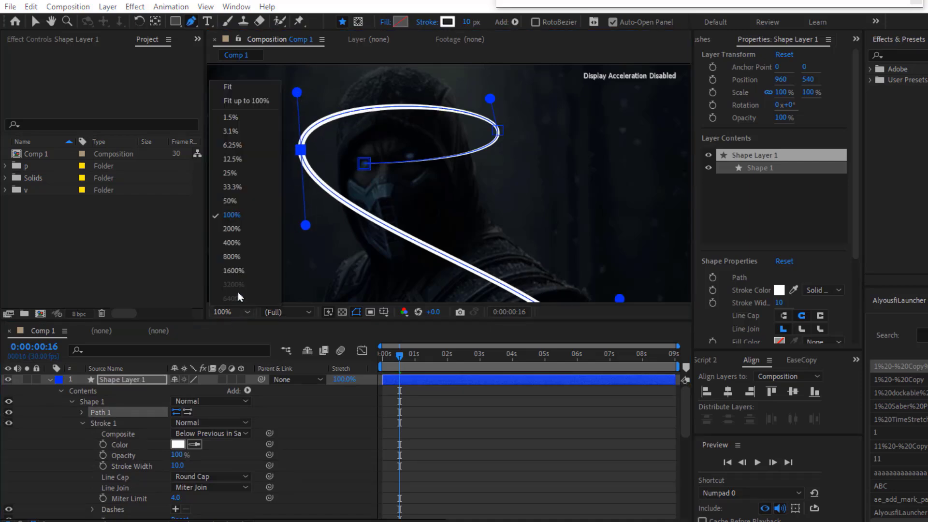
click(241, 97)
key(v)
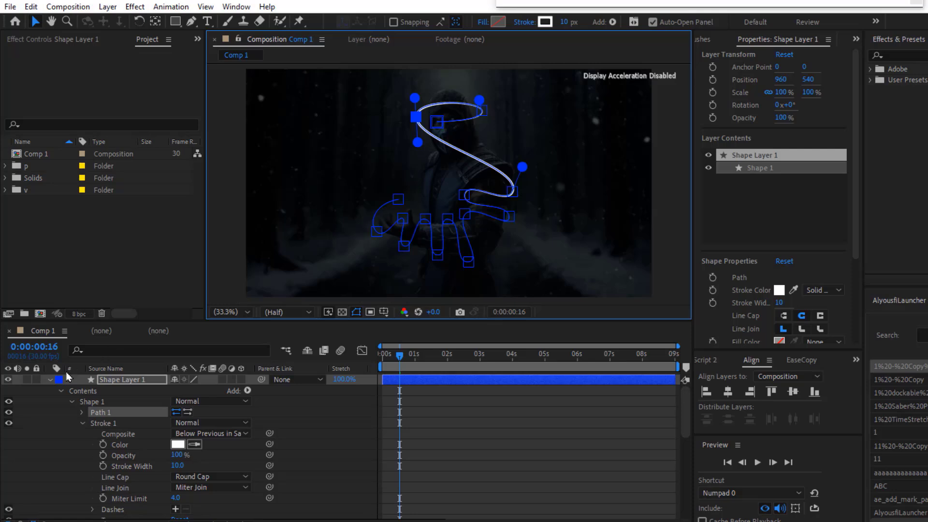
Step: Reveal Shape Layer 1's keyframes and retime Trim Paths so End finishes at 0:00:01:24 and Start at about 2 seconds
click(50, 380)
click(150, 466)
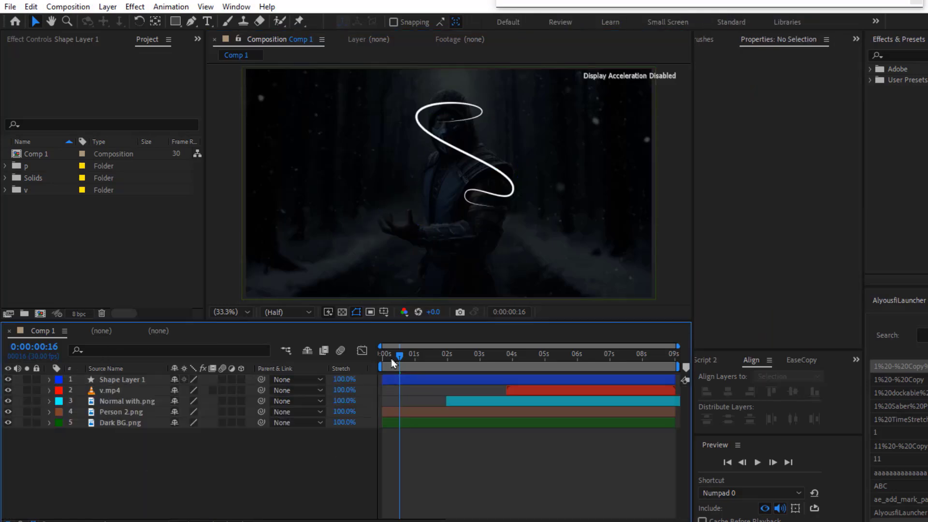
drag(382, 352, 446, 348)
click(442, 380)
key(u)
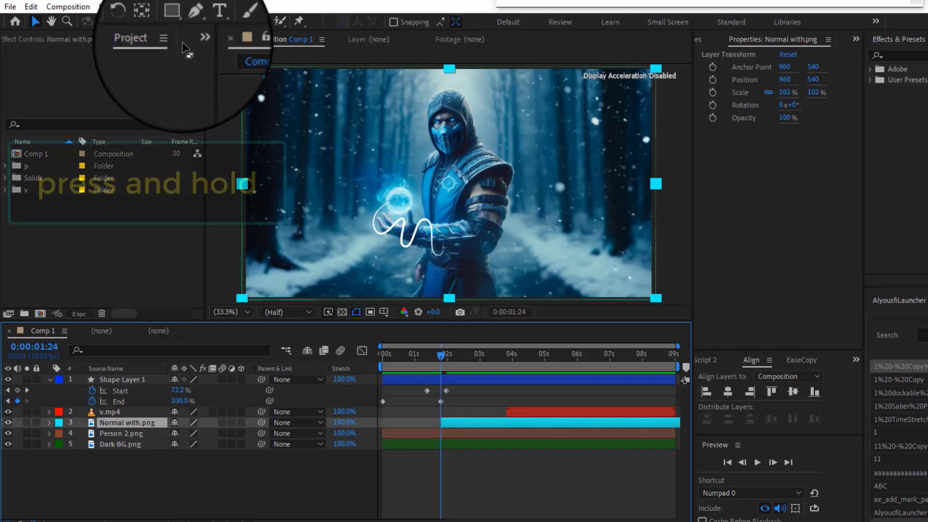
Step: Draw a circular ellipse mask from its centre around the glowing orb on the Normal with.png layer
click(175, 22)
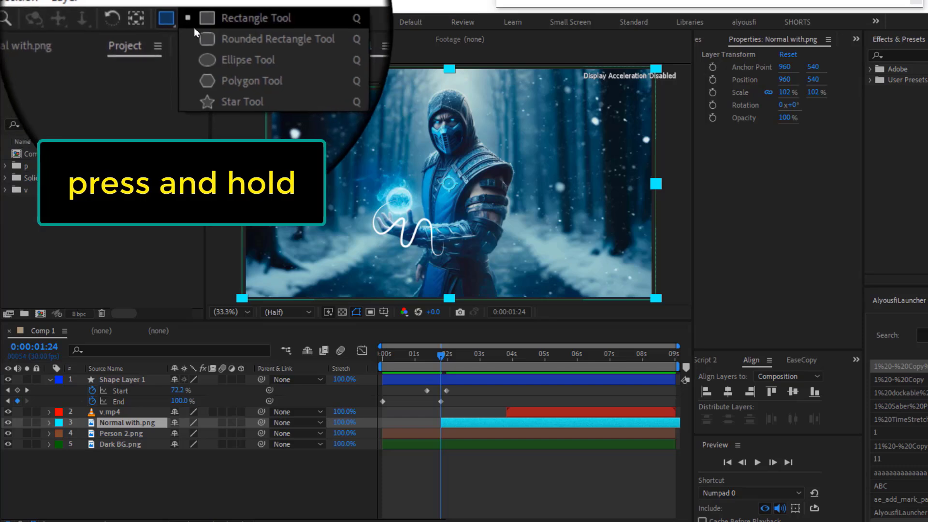
click(253, 62)
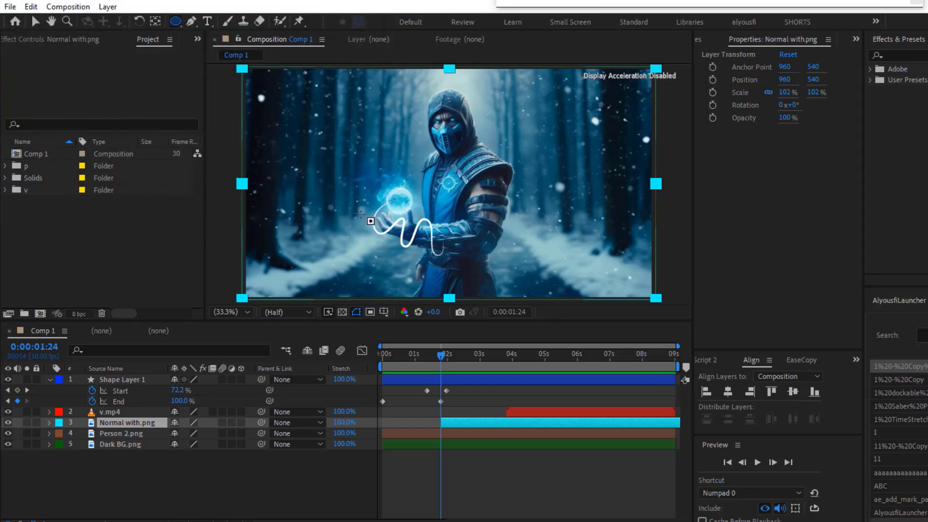
scroll(440, 177, up, 3)
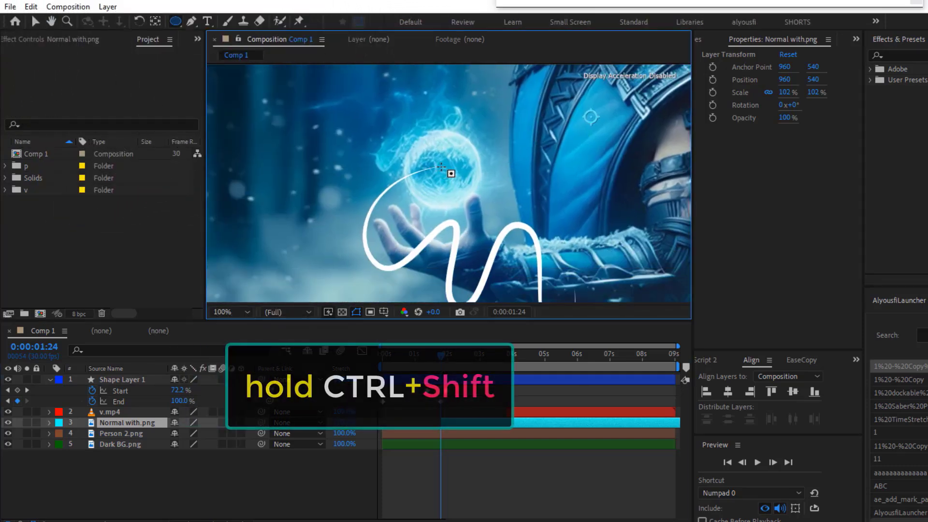
drag(439, 168, 478, 205)
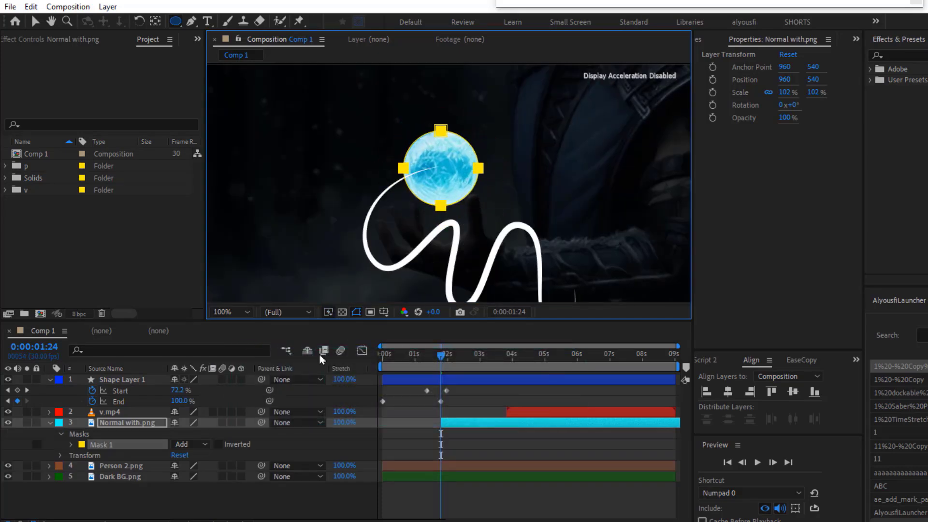
Step: Keyframe the orb mask's expansion at -59 pixels at 0:00:01:24 and 57 pixels at 0:00:02:08
click(71, 444)
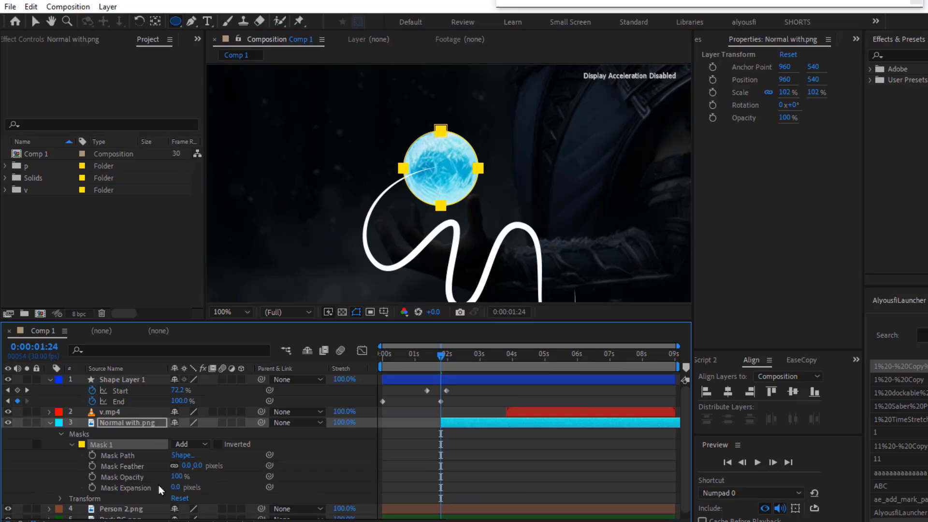
drag(175, 487, 152, 502)
click(92, 487)
drag(432, 359, 447, 362)
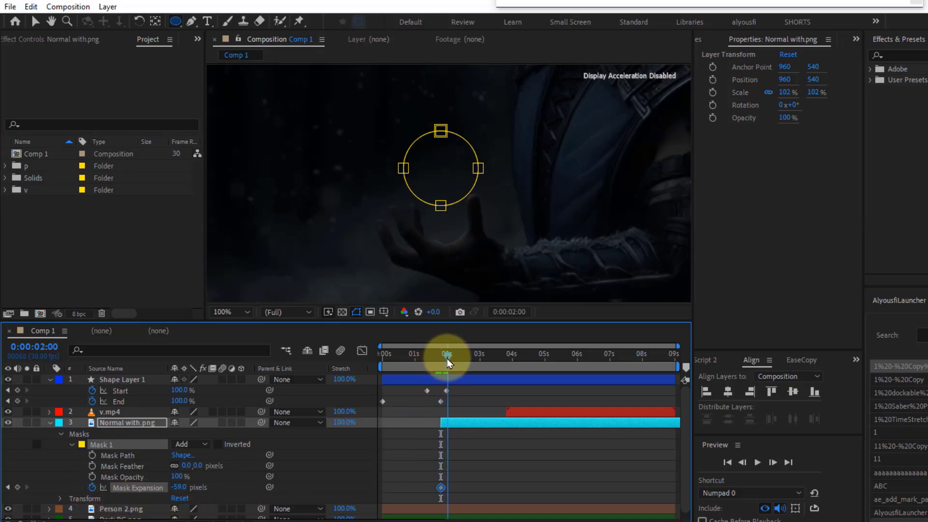
drag(176, 486, 247, 479)
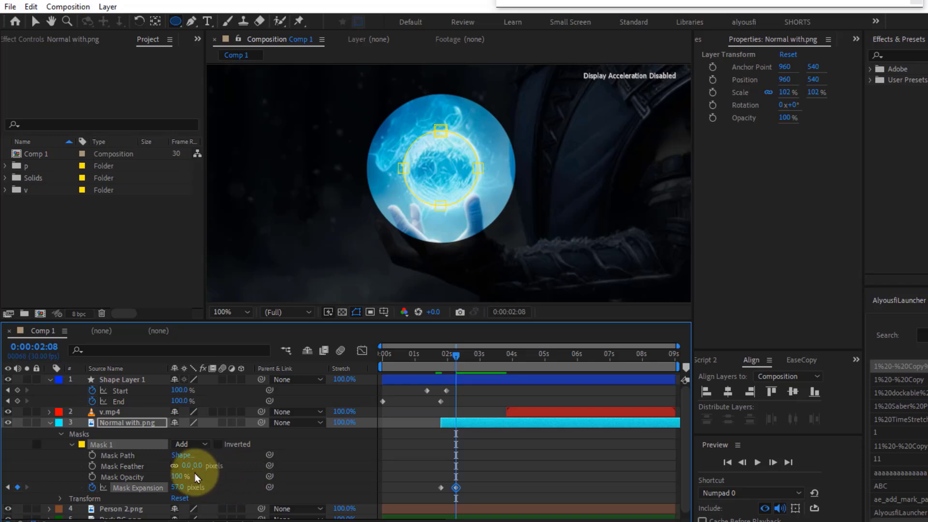
Step: Set the orb mask's feather to 118 pixels and its expansion keyframe at 0:00:02:08 to 1330 pixels
drag(186, 465, 257, 460)
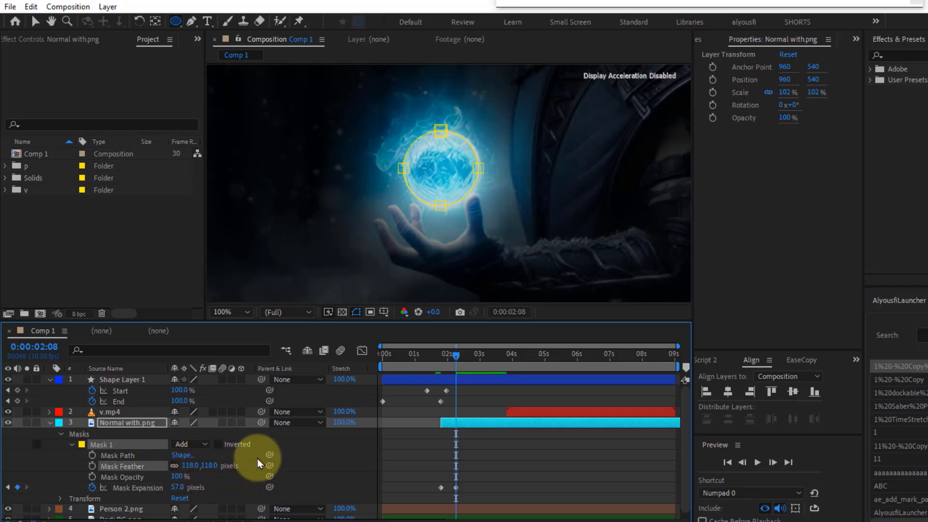
scroll(421, 241, down, 4)
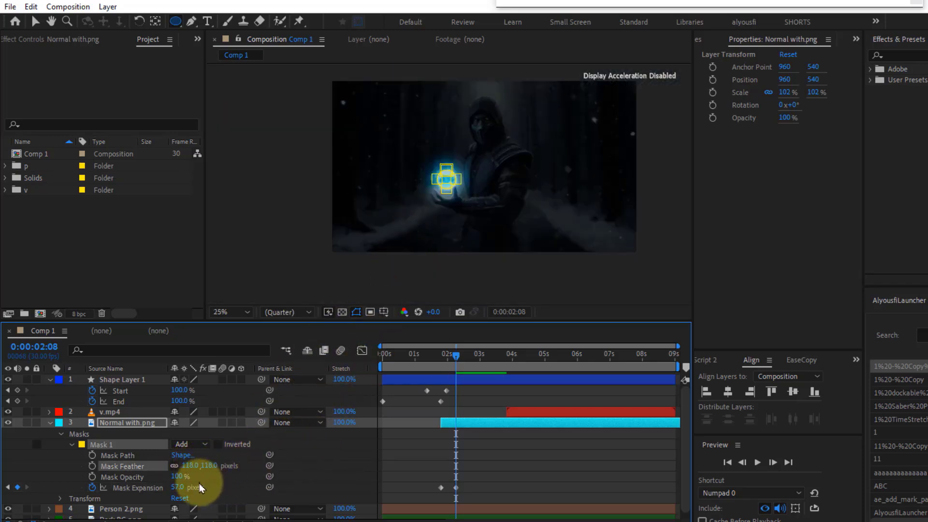
drag(199, 483, 307, 474)
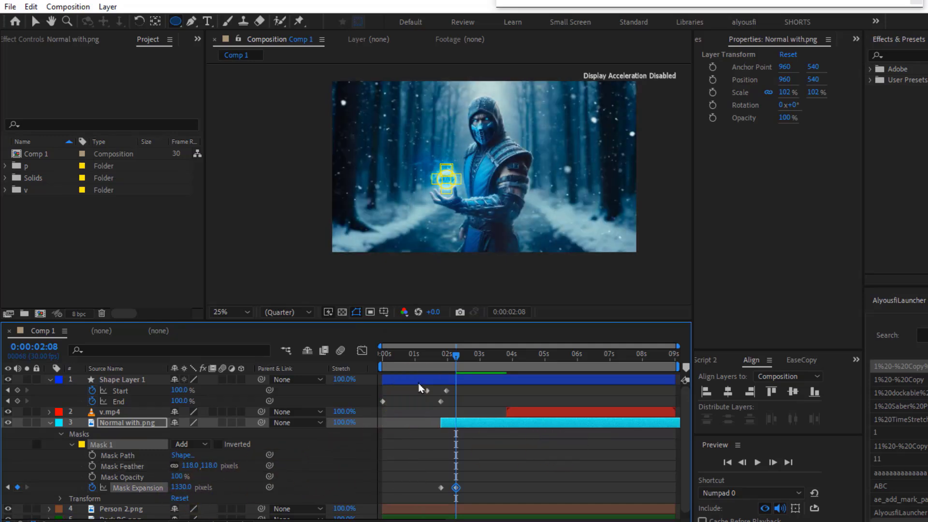
Step: Preview the orb reveal just before 2 seconds and collapse the Normal with.png and Shape Layer 1 properties
drag(442, 358, 445, 358)
key(u)
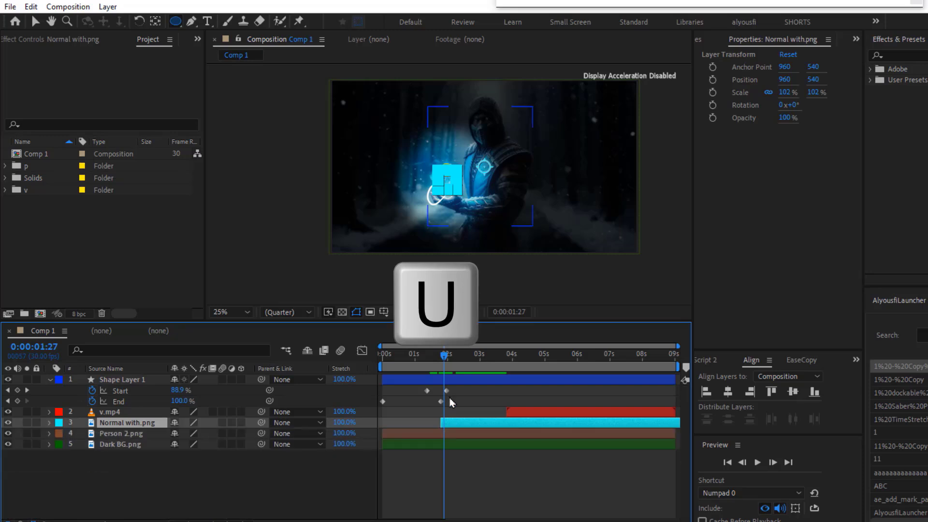
click(448, 380)
key(u)
click(232, 313)
click(257, 92)
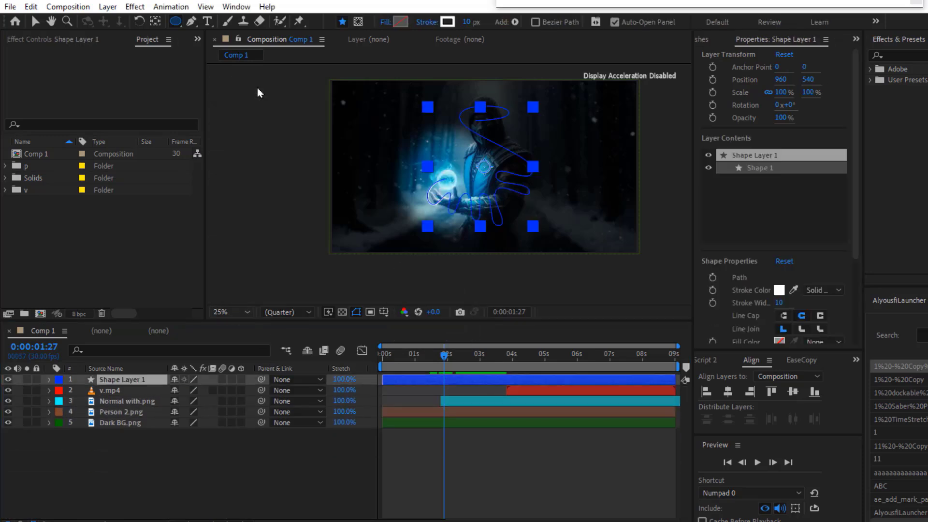
mouse_move(432, 358)
mouse_down()
mouse_move(389, 357)
mouse_move(462, 356)
mouse_move(433, 360)
mouse_up()
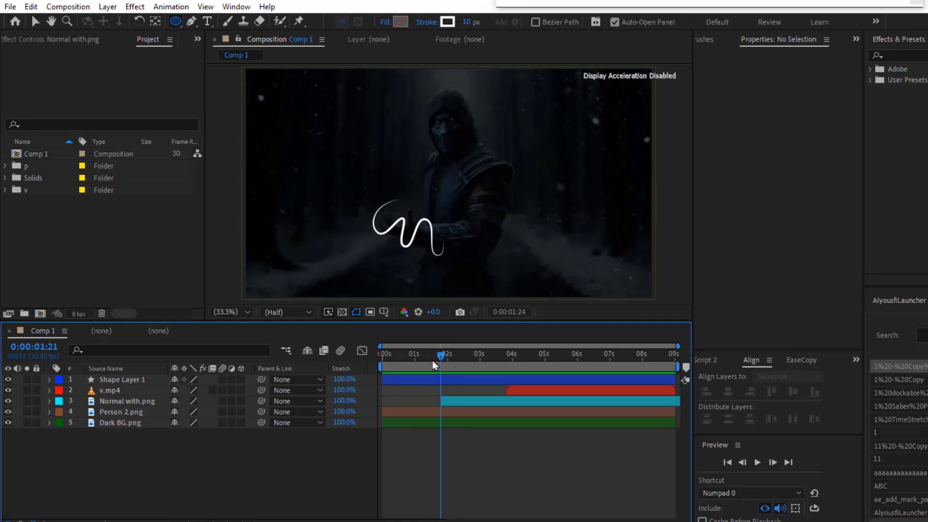
Step: Change the stroke color of Shape Layer 1 to cyan 00F0FF
click(434, 379)
click(447, 22)
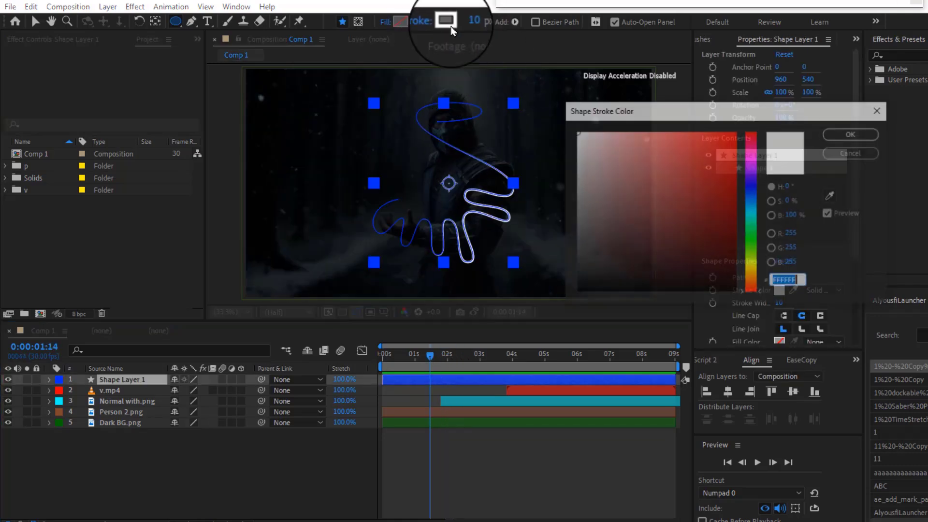
click(750, 207)
click(735, 132)
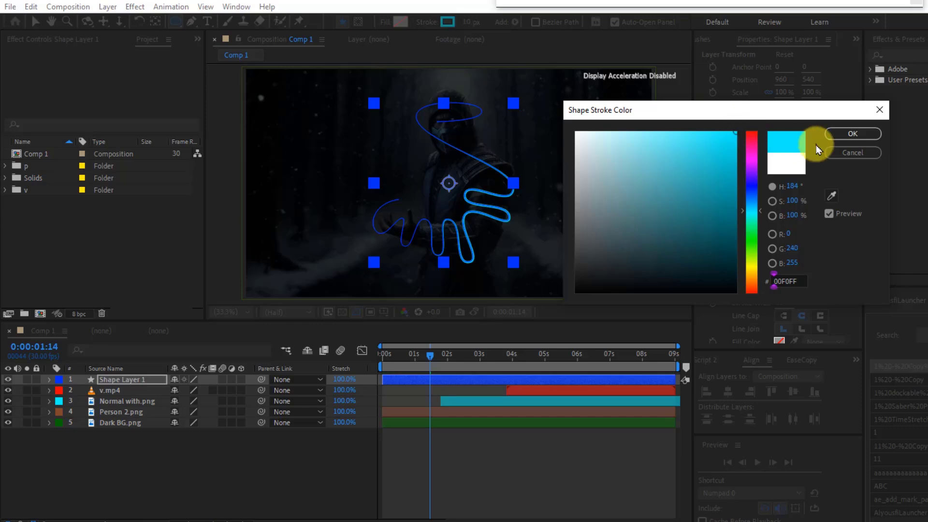
click(853, 133)
key(v)
Step: Duplicate the Person 2.png layer and place the copy above Shape Layer 1
drag(430, 355, 394, 358)
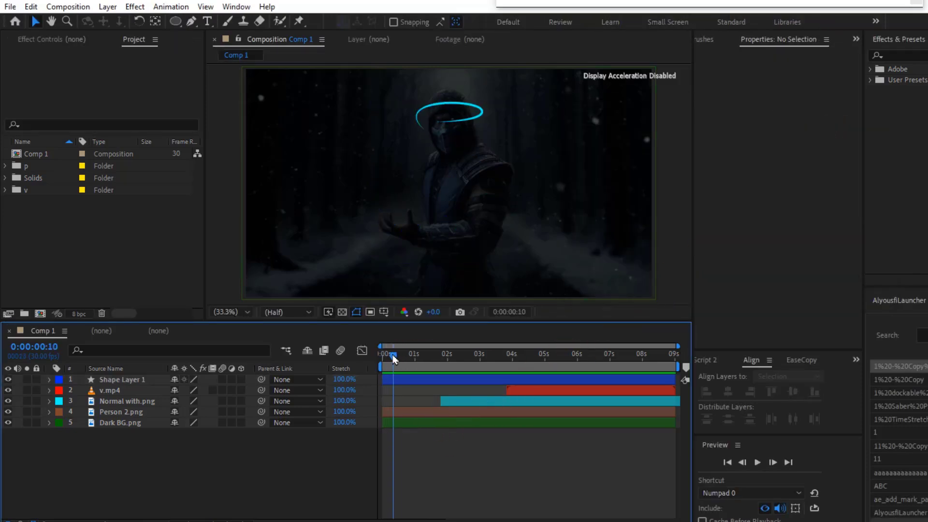
click(7, 412)
click(8, 412)
click(106, 413)
key(ctrl+d)
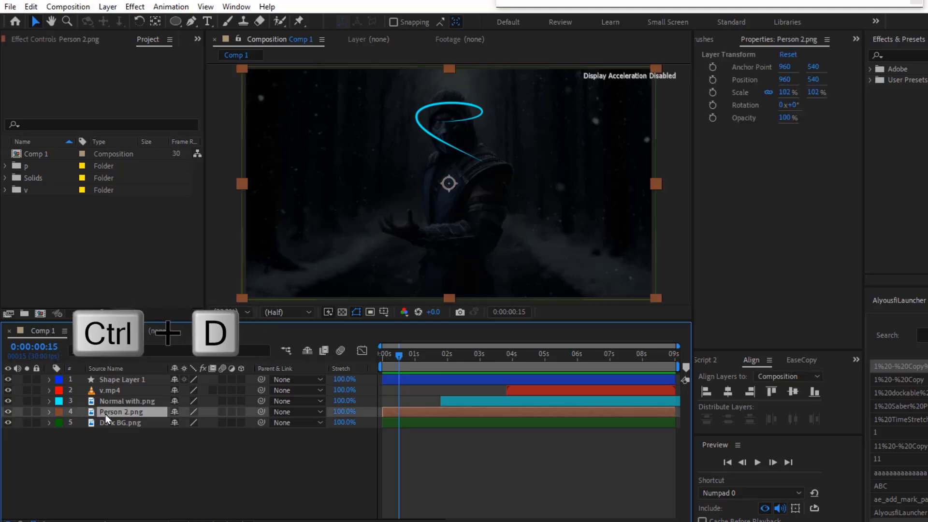
drag(107, 410, 110, 382)
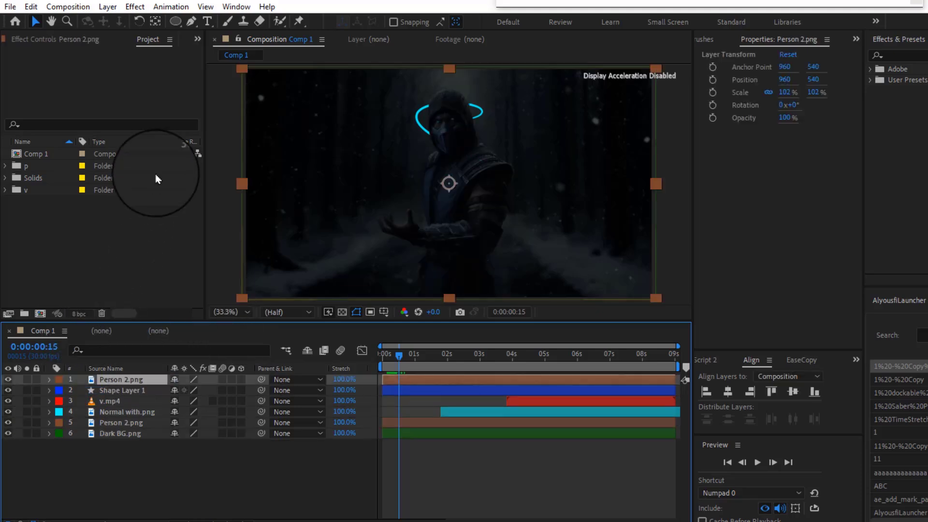
Step: Draw a four-point Pen mask across the forehead on the top Person 2.png copy to hide the line behind the head
click(191, 21)
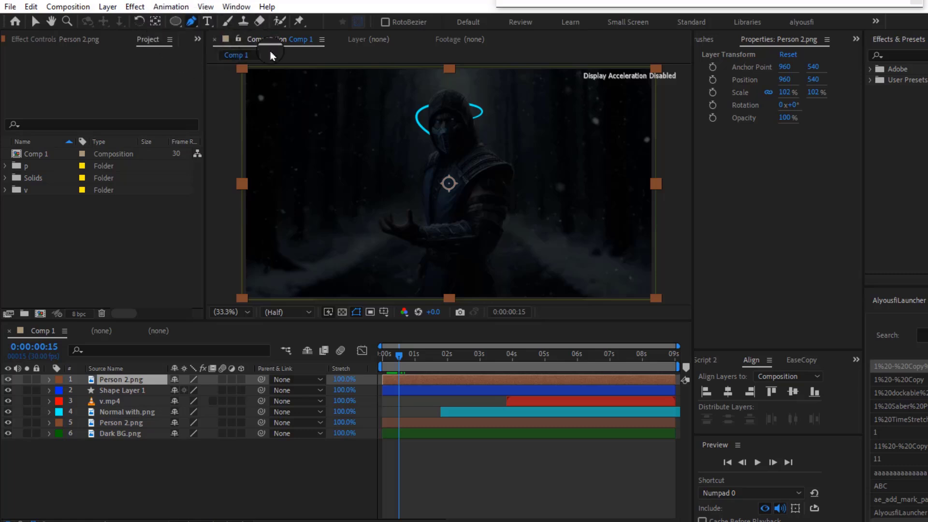
scroll(441, 108, up, 3)
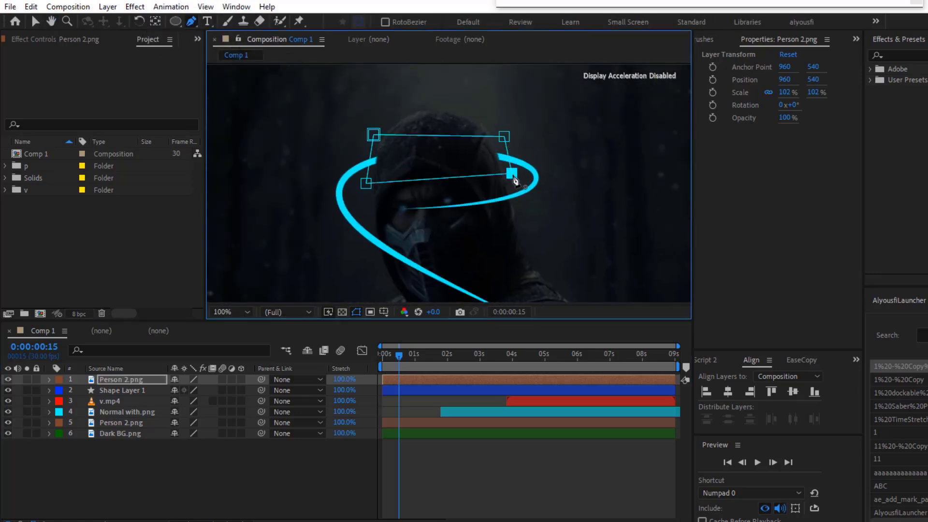
scroll(513, 178, down, 2)
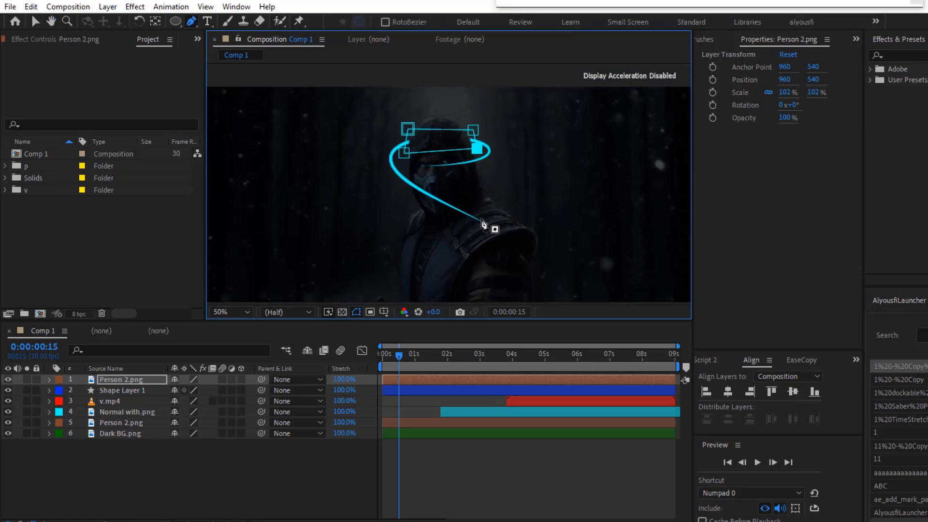
drag(402, 359, 392, 358)
click(385, 365)
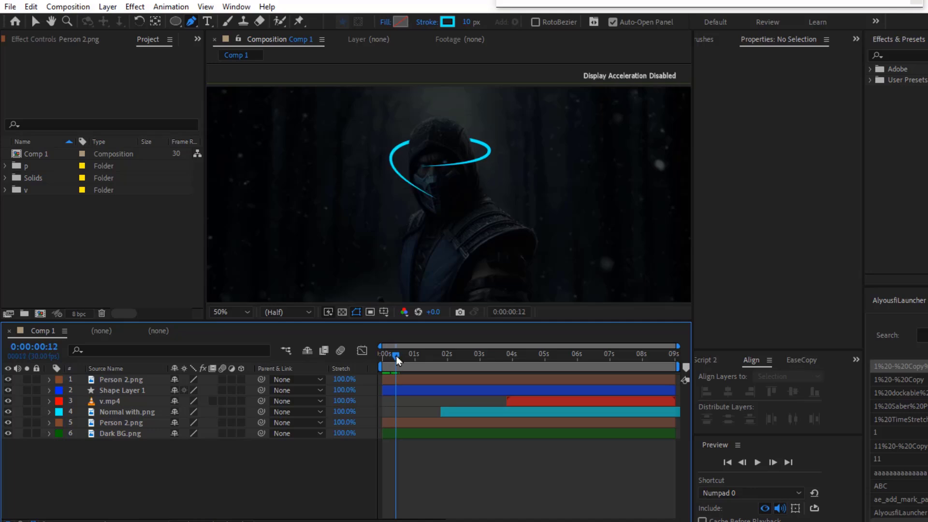
Step: At 0:00:00:20, draw a four-point mask across the upper arm on the Person 2.png copy and adjust its inner corners to cover the line
scroll(427, 308, down, 5)
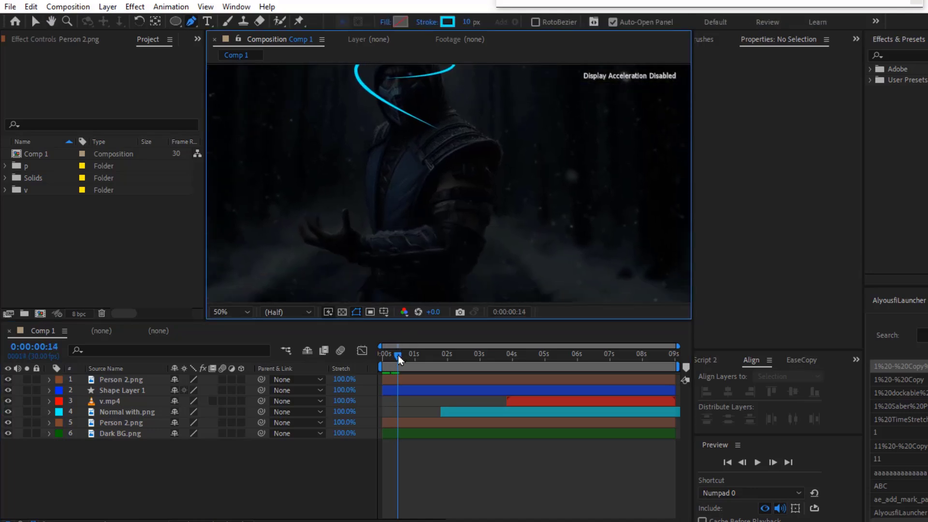
drag(399, 359, 405, 362)
click(409, 378)
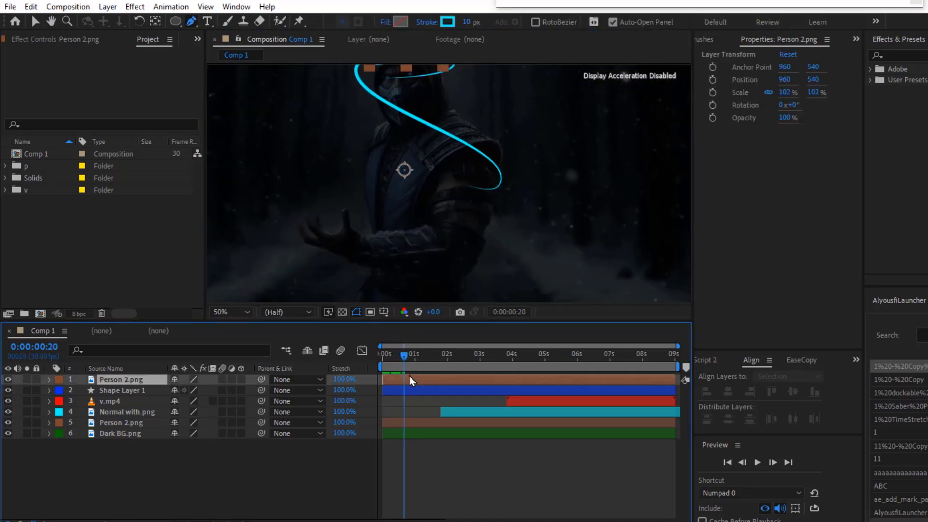
scroll(493, 212, up, 1)
click(542, 176)
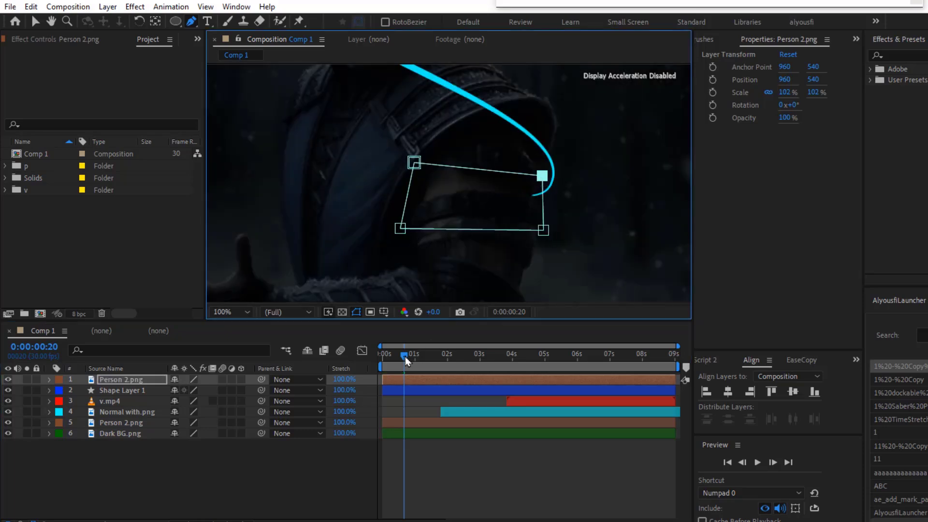
mouse_move(406, 357)
mouse_down()
mouse_move(413, 358)
mouse_move(403, 357)
mouse_up()
drag(400, 229, 427, 215)
drag(403, 357, 409, 357)
mouse_move(415, 163)
mouse_down()
mouse_move(430, 160)
mouse_move(419, 158)
mouse_up()
mouse_move(410, 356)
mouse_down()
mouse_move(389, 356)
mouse_move(407, 357)
mouse_up()
click(405, 459)
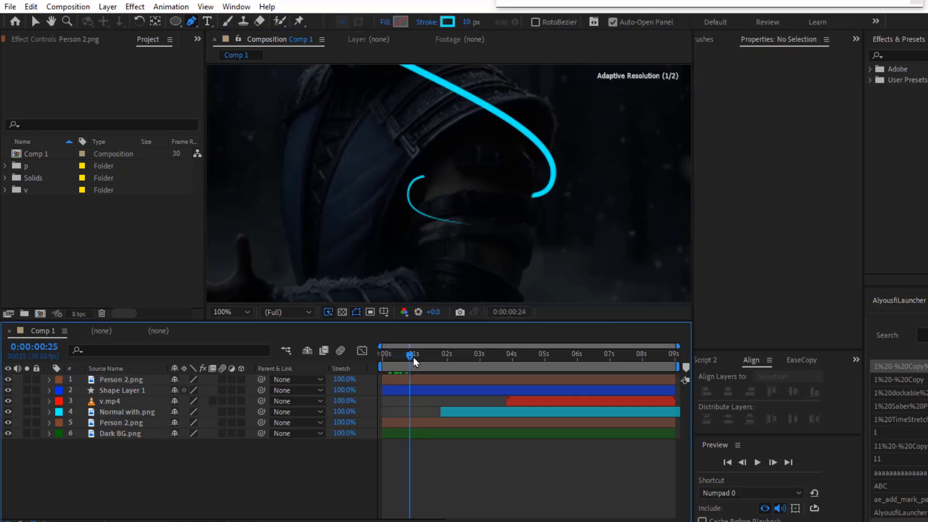
Step: At 0:00:01:00, add a second mask on the Person 2.png copy across the arm near the elbow, over the line's next back pass
click(414, 357)
click(435, 380)
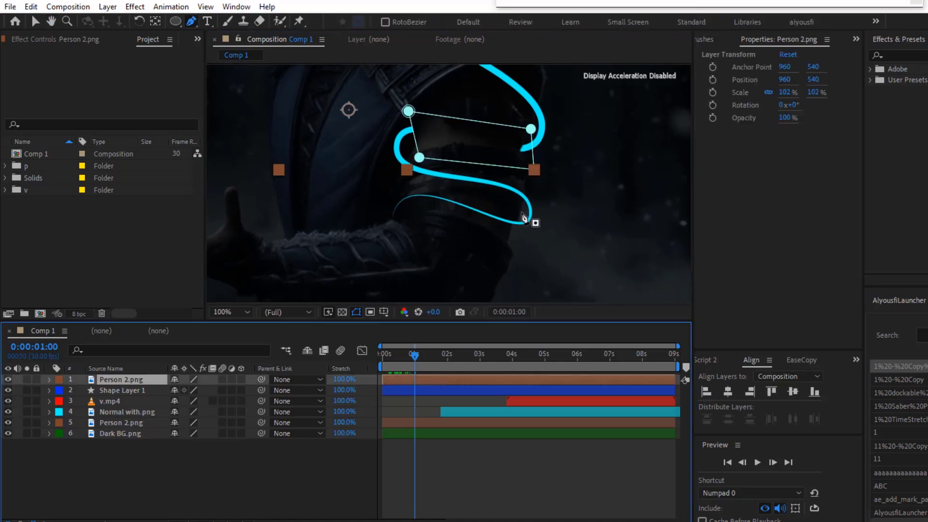
drag(521, 213, 521, 240)
Step: Add two masks across the forearm and one across the wrist on the Person 2.png copy, following the line up to 0:00:01:20
drag(415, 357, 423, 358)
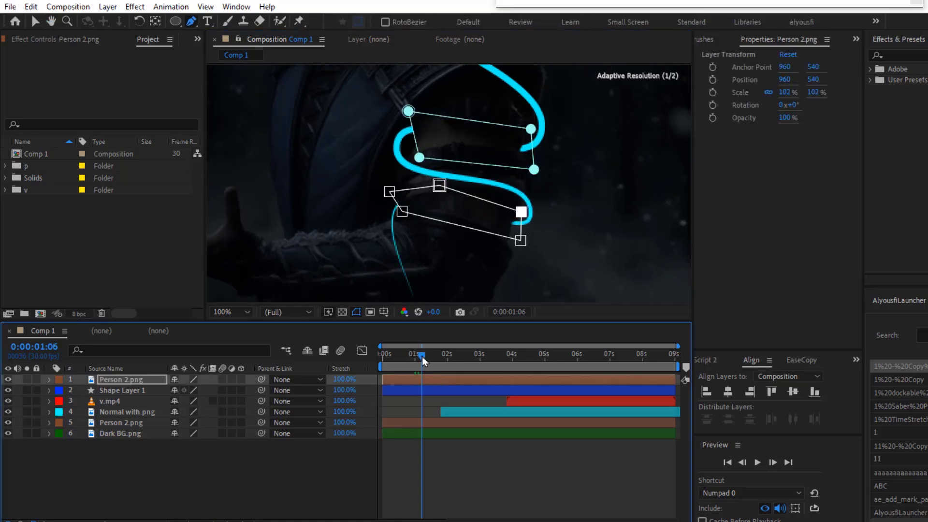
drag(422, 269, 463, 207)
key(space)
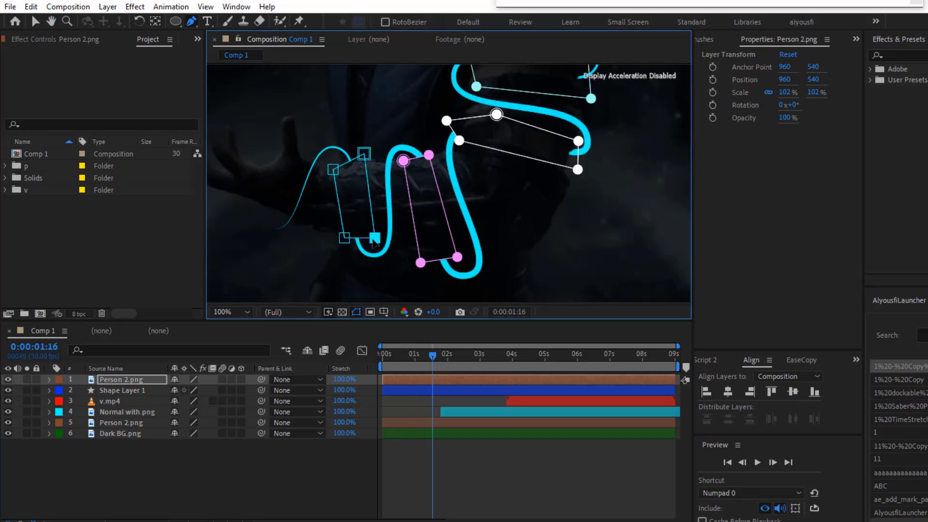
scroll(374, 241, up, 2)
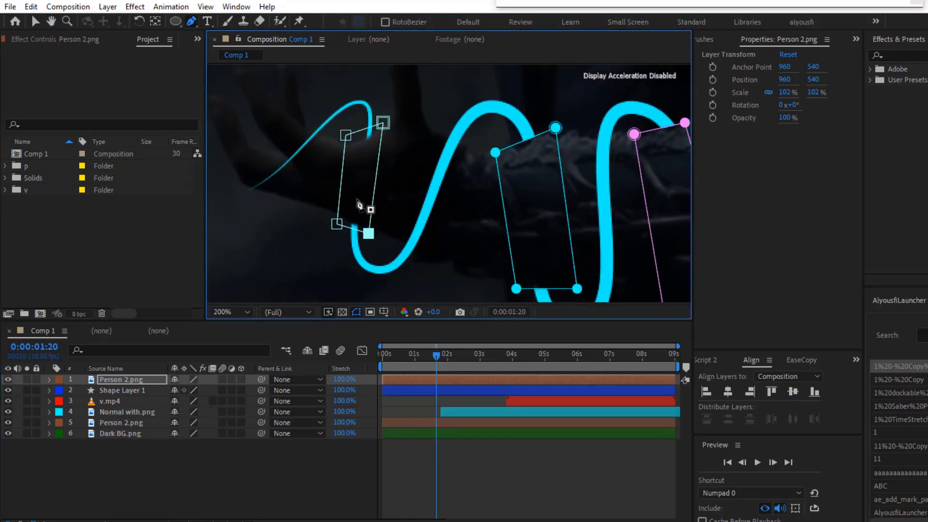
scroll(358, 206, down, 2)
Step: Fit the composition in the viewer, deselect all layers, and preview the masked line through to the bright image reveal at 0:00:02:07
click(245, 313)
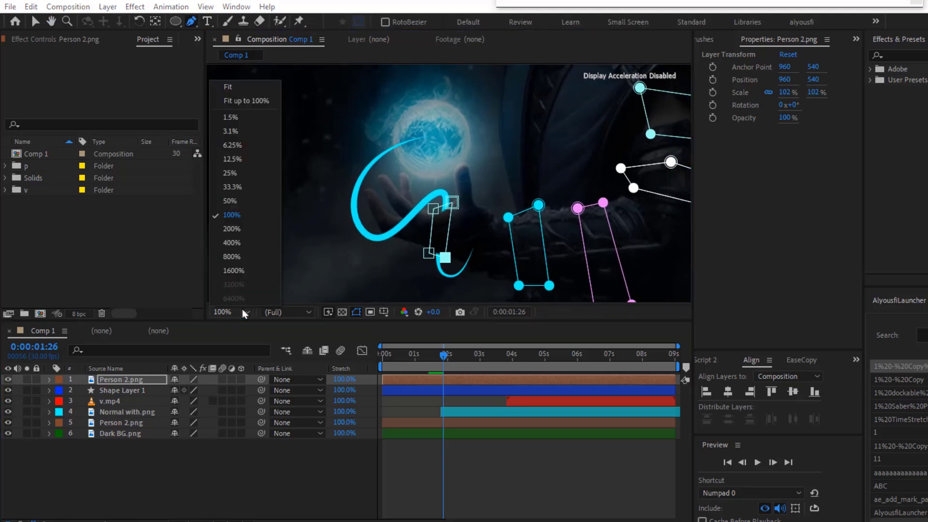
click(262, 87)
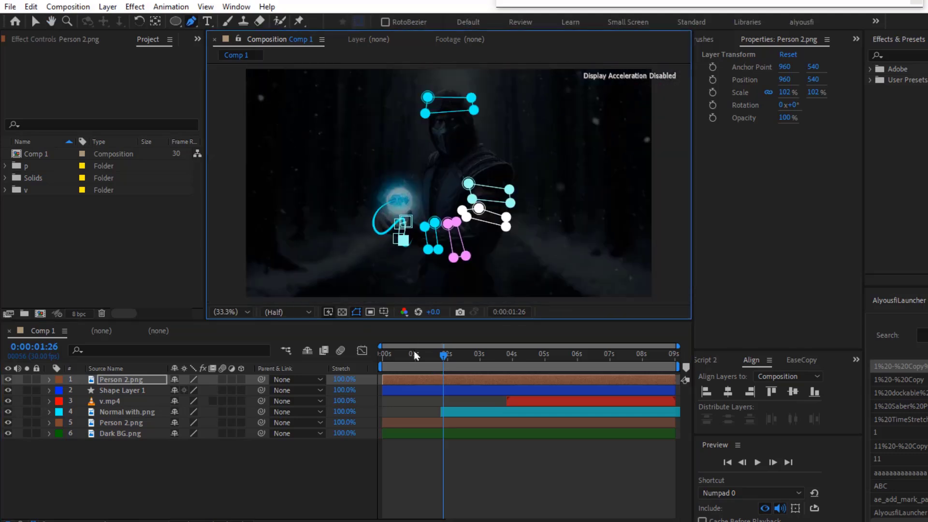
drag(414, 355, 385, 355)
key(ctrl+shift+a)
key(v)
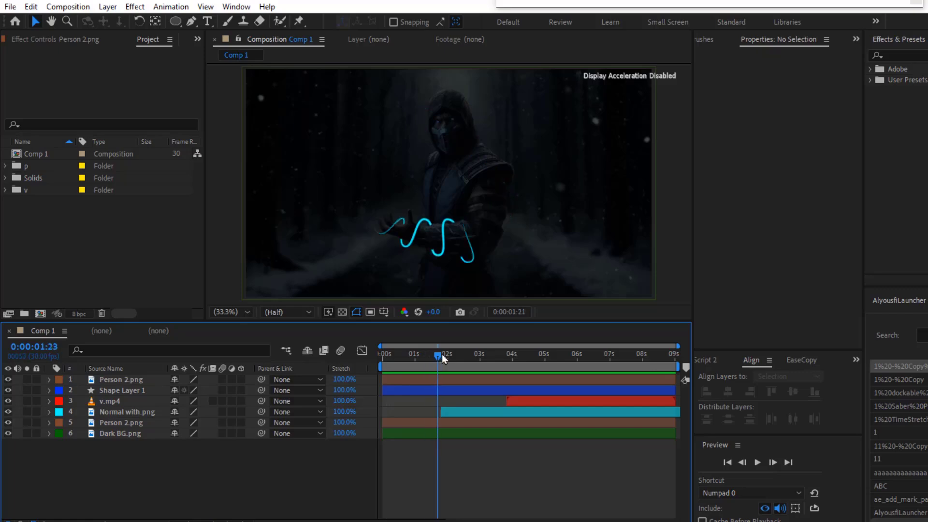
drag(444, 358, 456, 357)
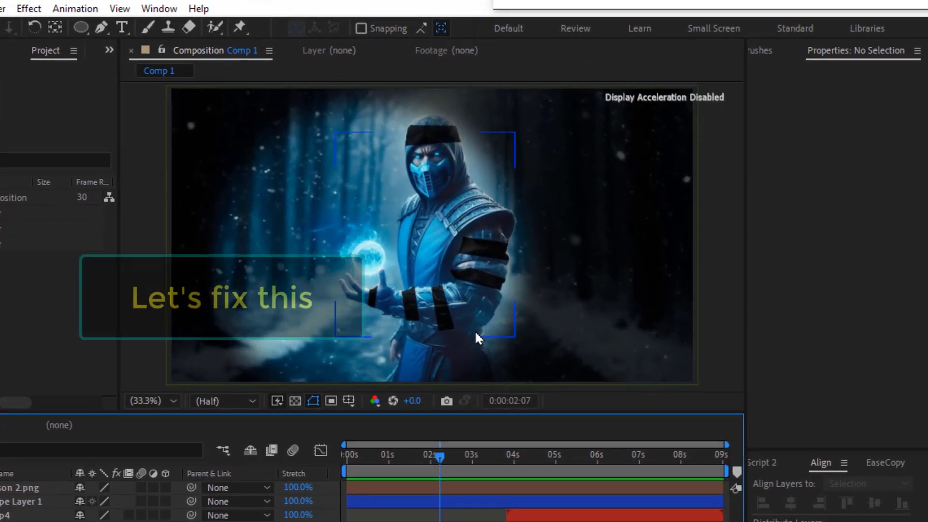
Step: Trim the end of the top Person 2.png layer to the start of Normal with.png at 0:00:01:24
scroll(484, 255, up, 3)
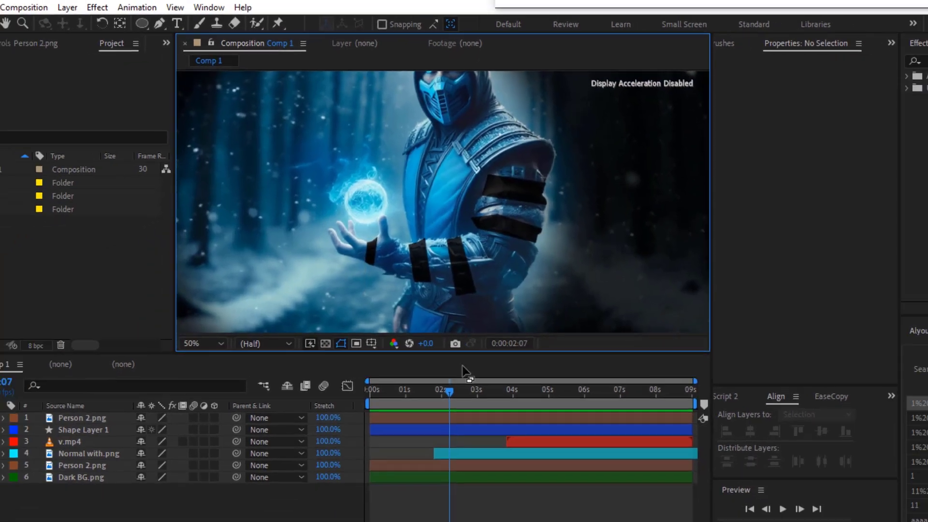
click(449, 452)
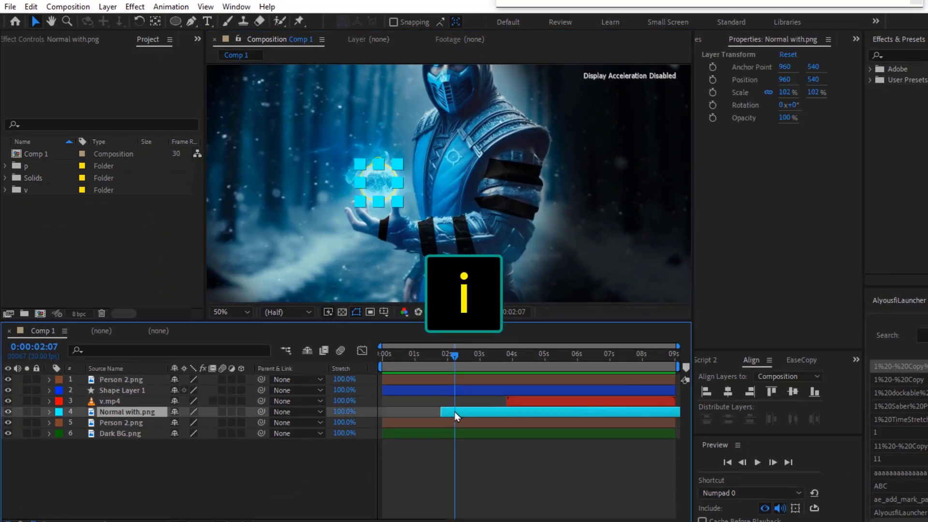
key(i)
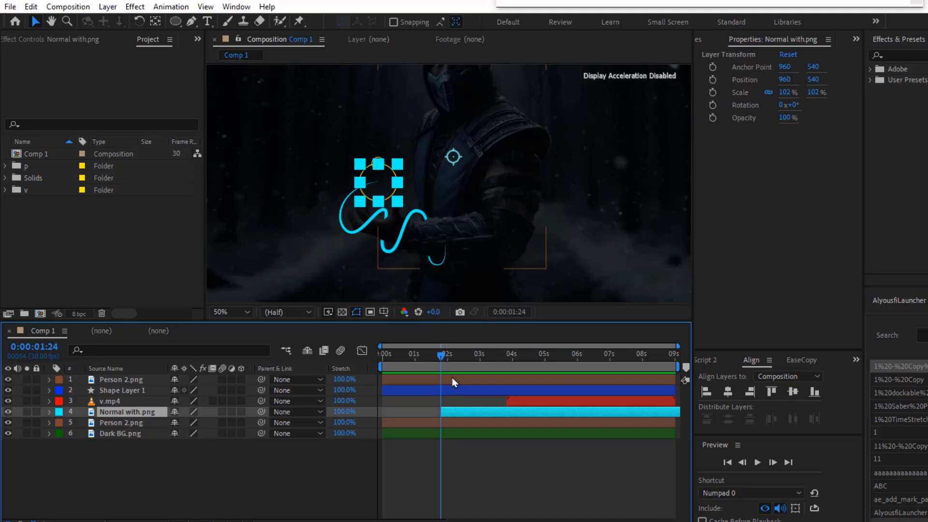
click(454, 381)
key(alt+bracketright)
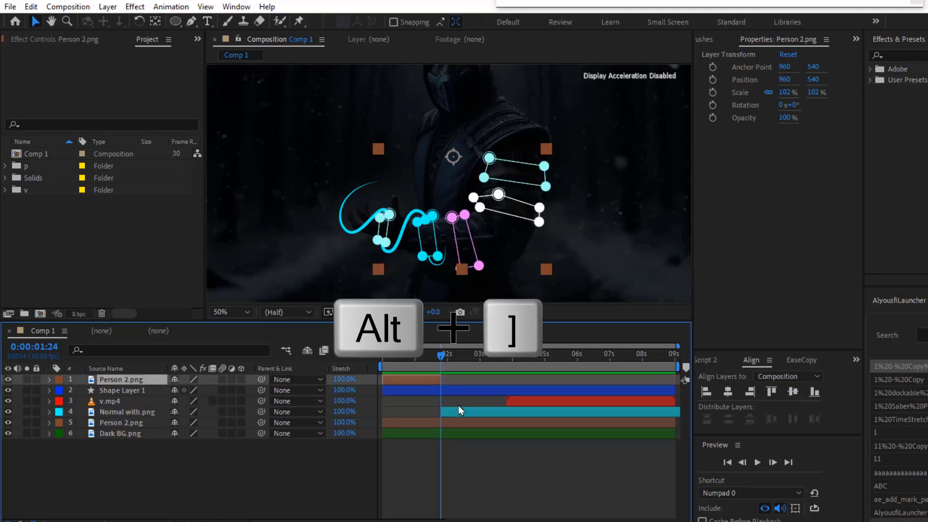
Step: Try the Deep Glow effect with Unmult enabled on Shape Layer 1, and remove the effect
mouse_move(441, 361)
mouse_down()
mouse_move(416, 364)
mouse_move(457, 366)
mouse_move(429, 367)
mouse_up()
click(431, 390)
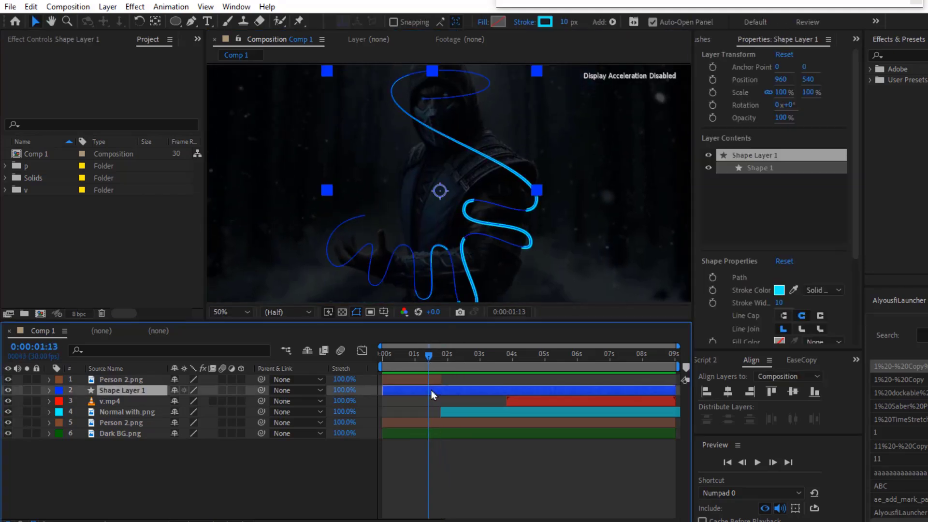
key(ctrl+space)
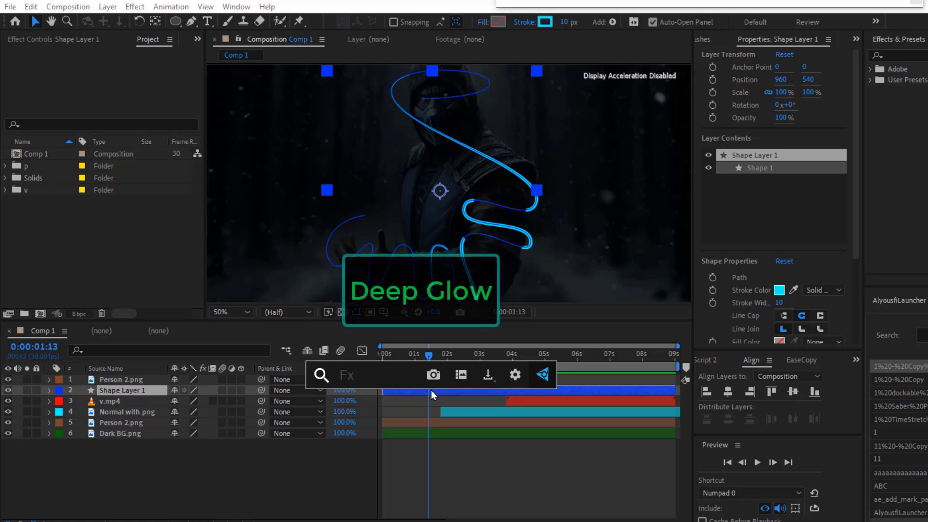
text(deep)
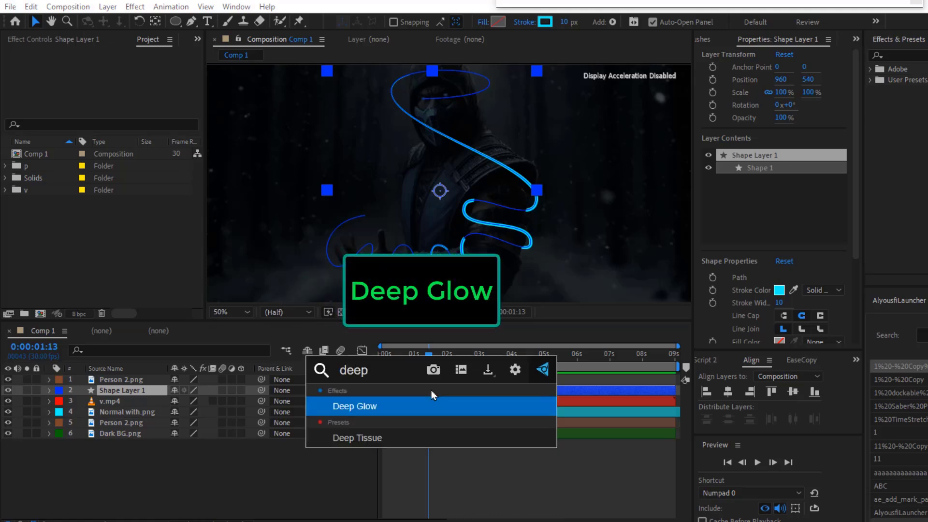
click(387, 406)
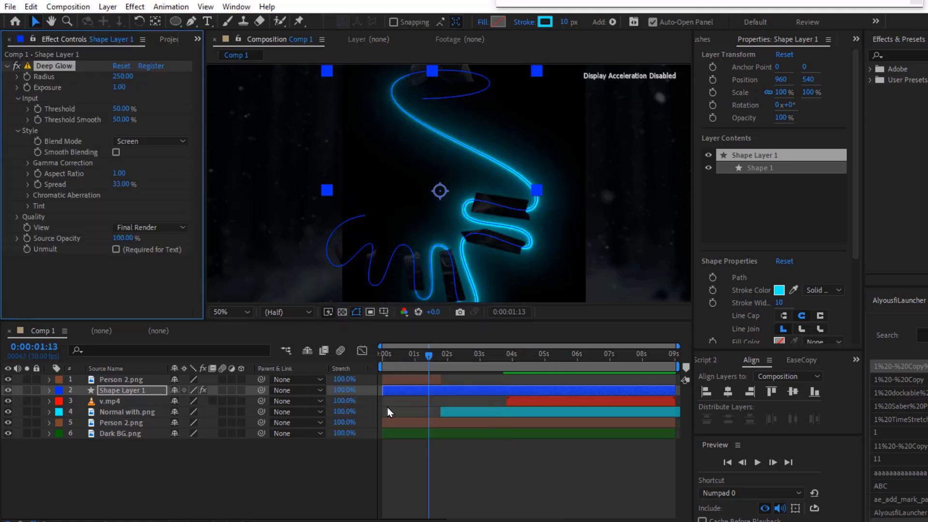
click(115, 249)
click(414, 457)
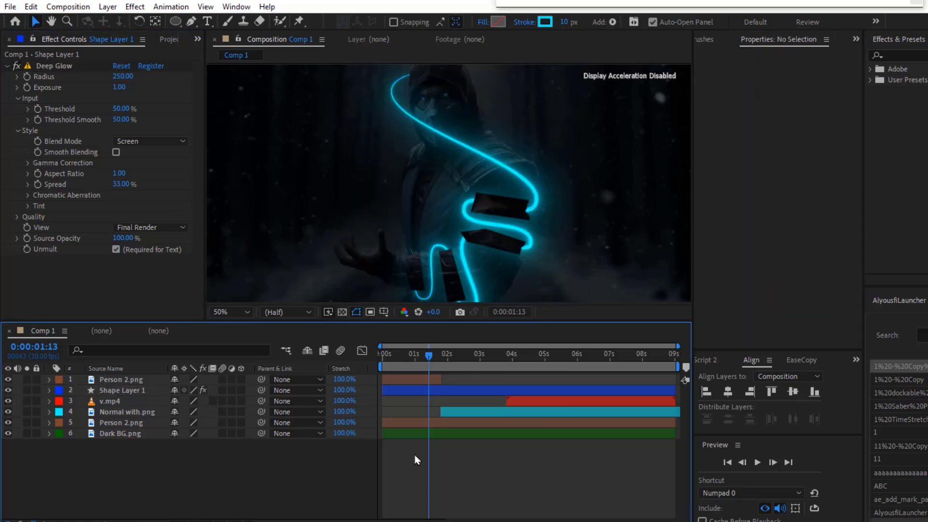
mouse_move(428, 355)
mouse_down()
mouse_move(386, 359)
mouse_move(428, 361)
mouse_up()
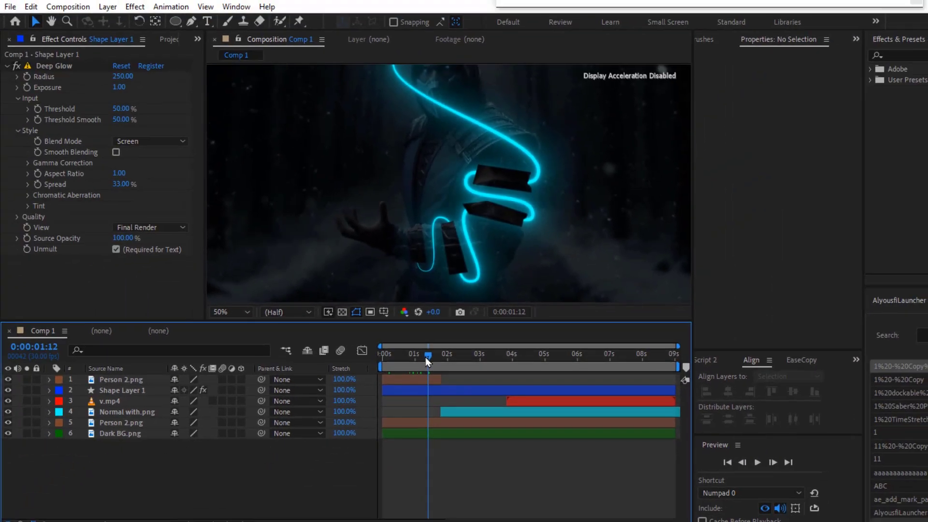
click(72, 67)
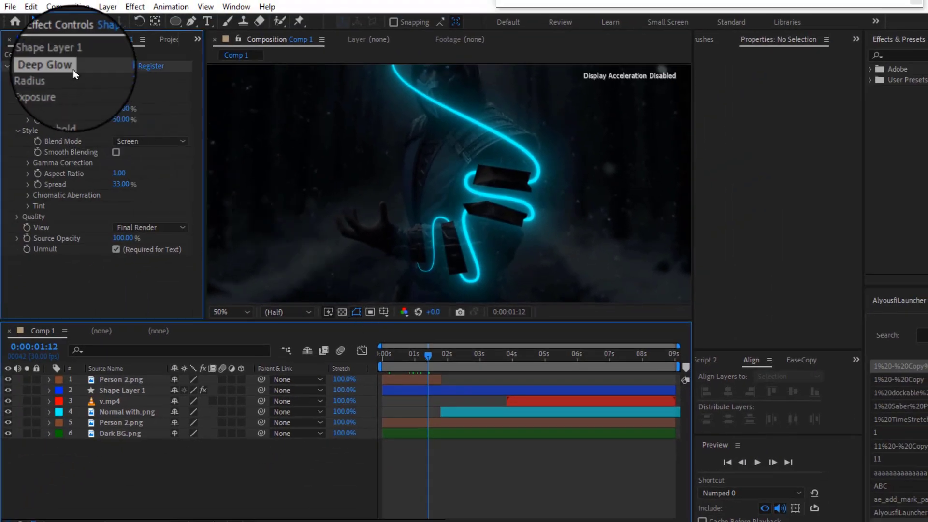
key(Delete)
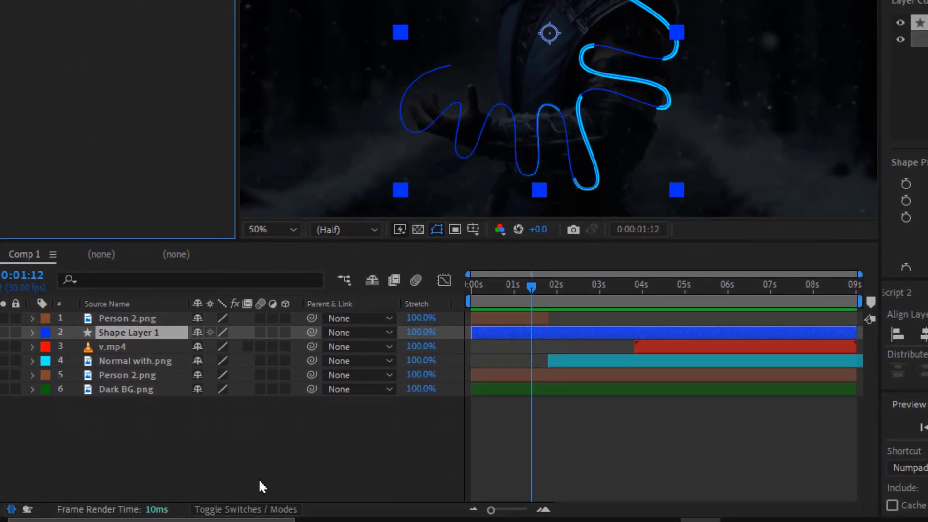
Step: Set the top Person 2.png layer as the track matte of Shape Layer 1 and invert the matte
click(242, 510)
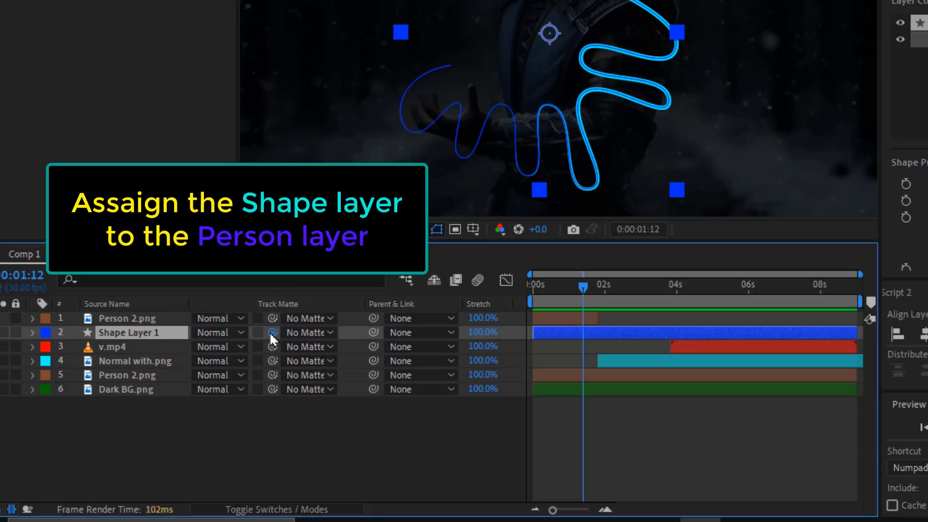
drag(271, 334, 125, 318)
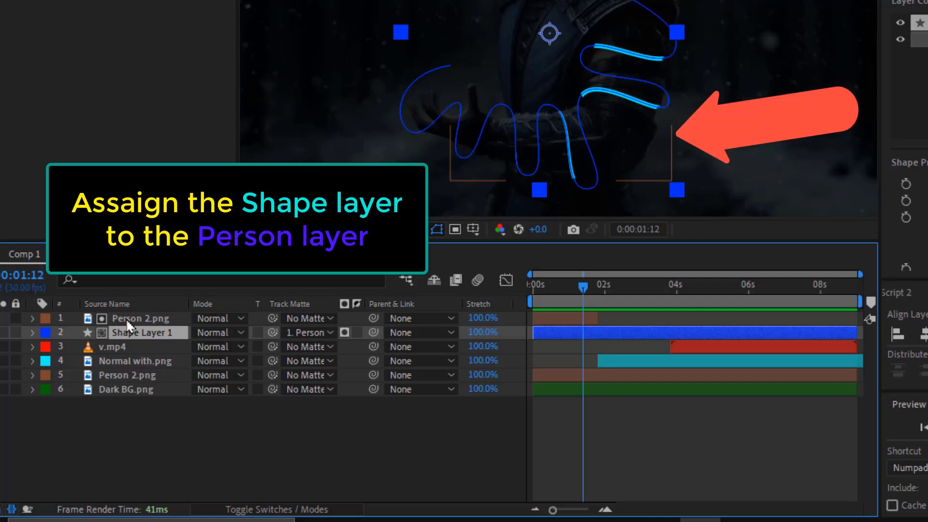
click(356, 332)
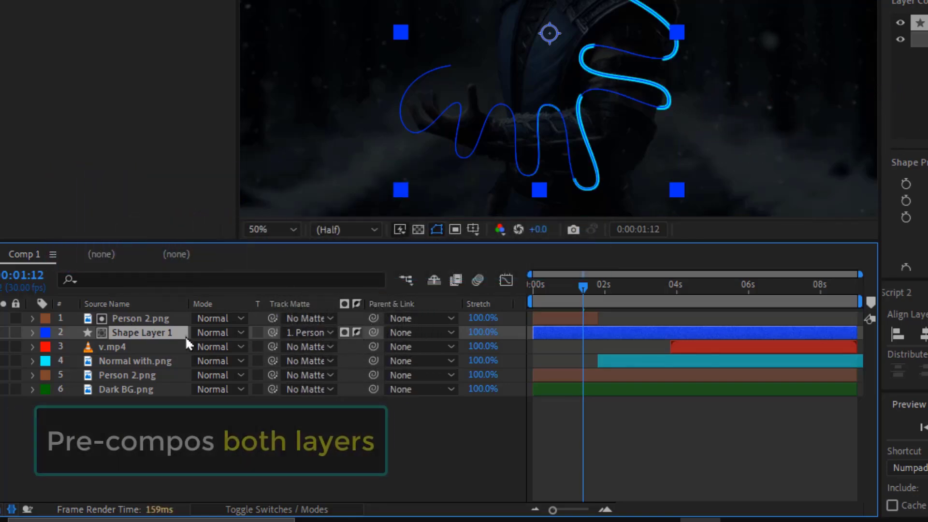
Step: Pre-compose the top Person 2.png layer and Shape Layer 1 into a new composition named line
click(166, 320)
shift+click(166, 331)
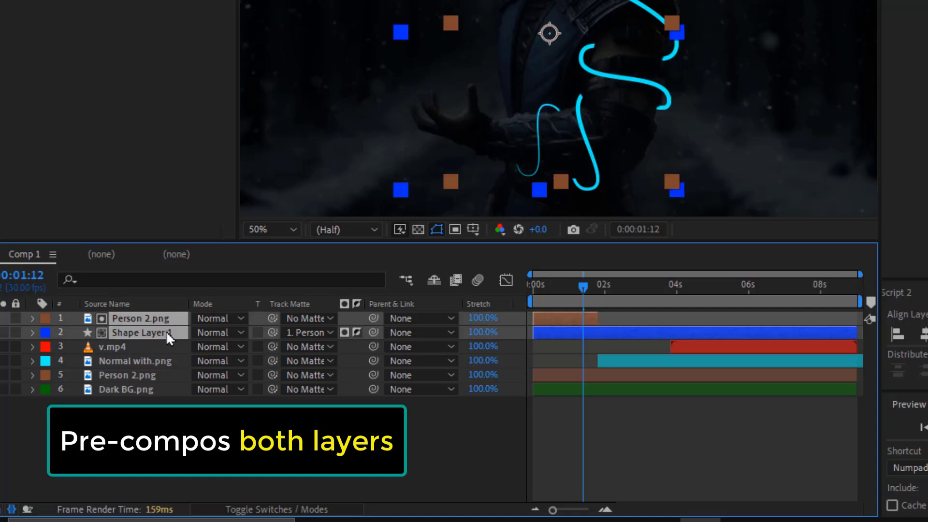
right_click(166, 331)
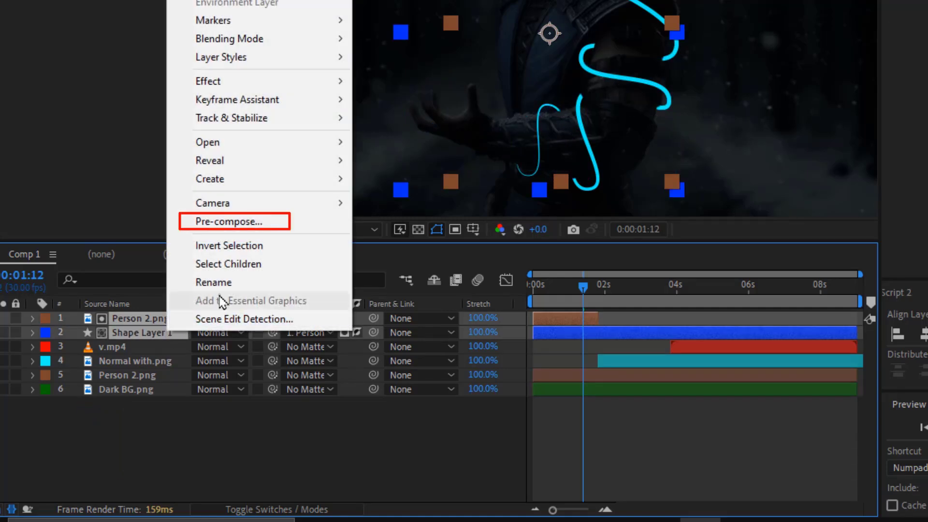
click(274, 222)
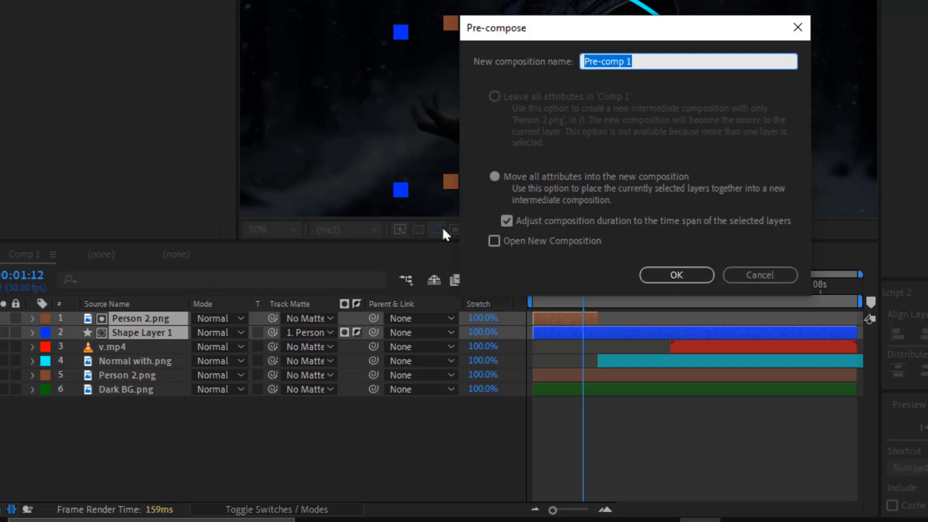
text(line)
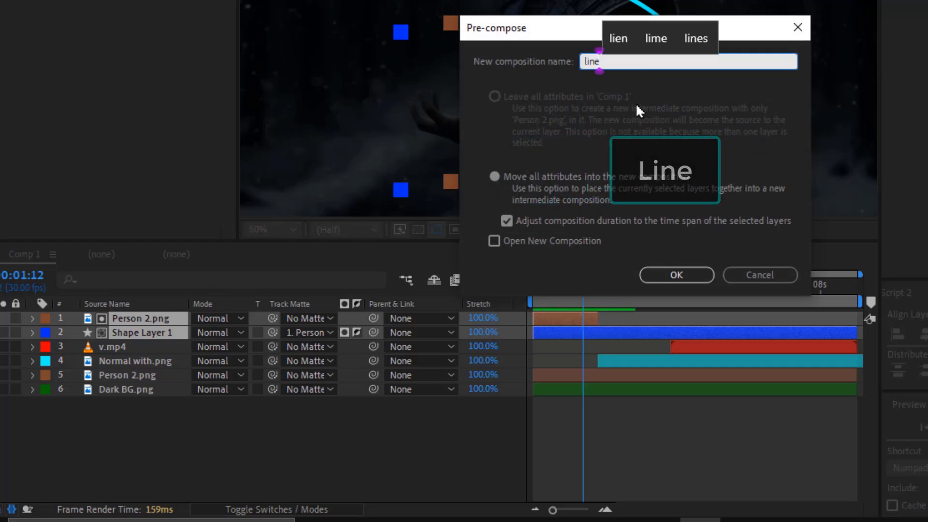
click(659, 274)
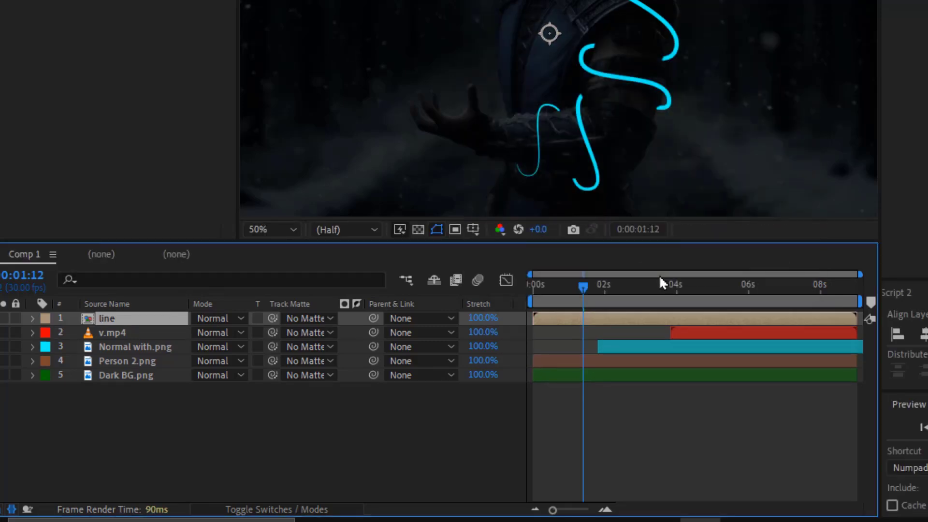
Step: Apply the Deep Glow effect with Unmult enabled to the line layer, and preview the whole frame through to 0:00:01:24
key(ctrl+space)
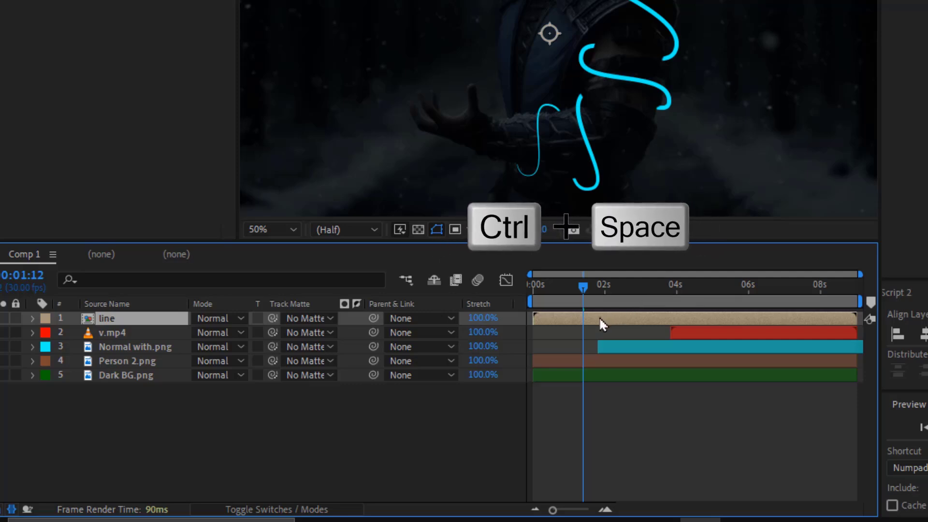
text(dee)
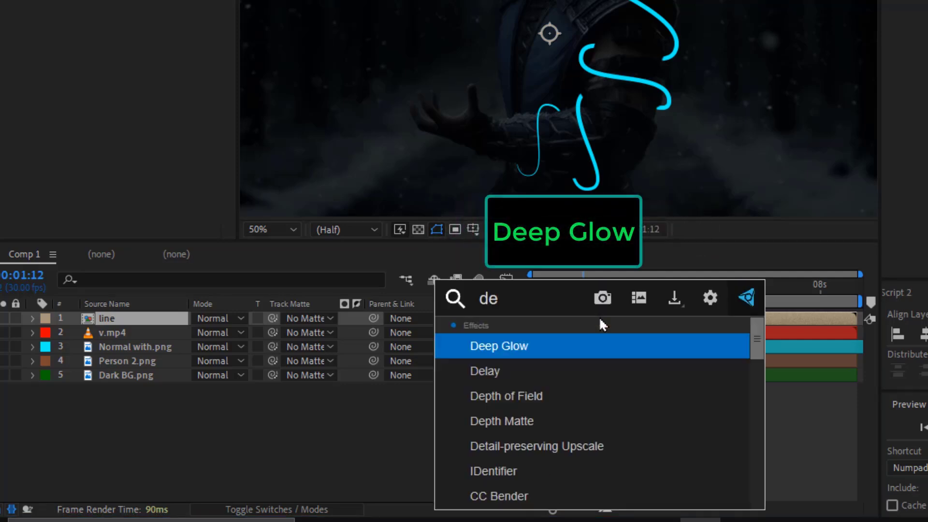
click(540, 344)
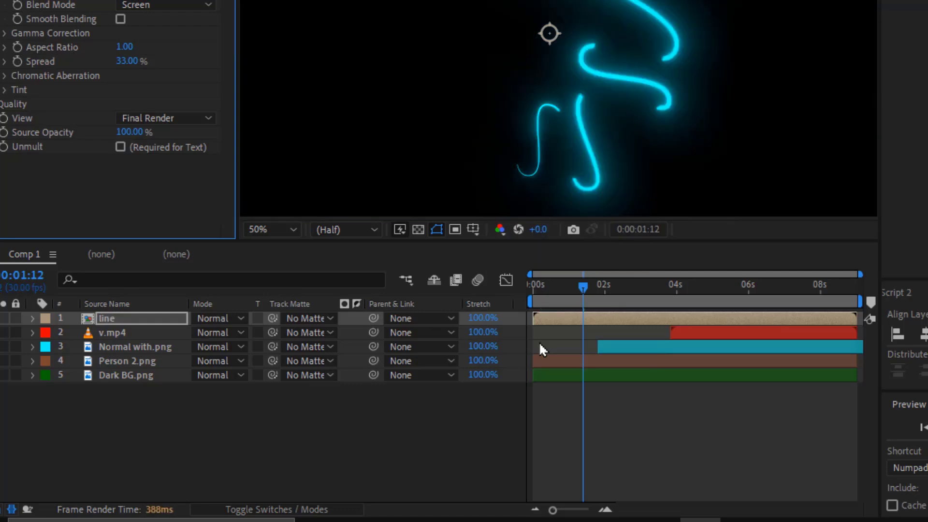
click(120, 147)
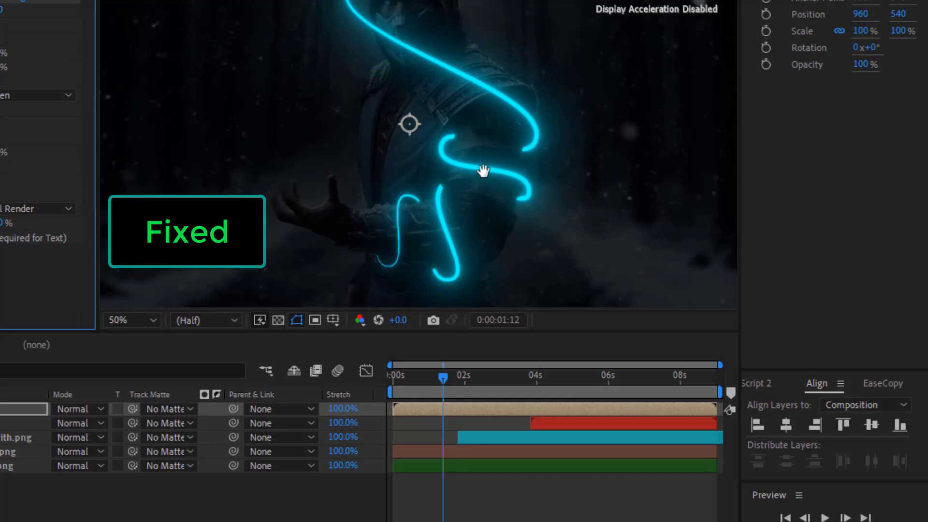
mouse_move(603, 92)
mouse_down()
mouse_move(603, 160)
mouse_move(605, 77)
mouse_up()
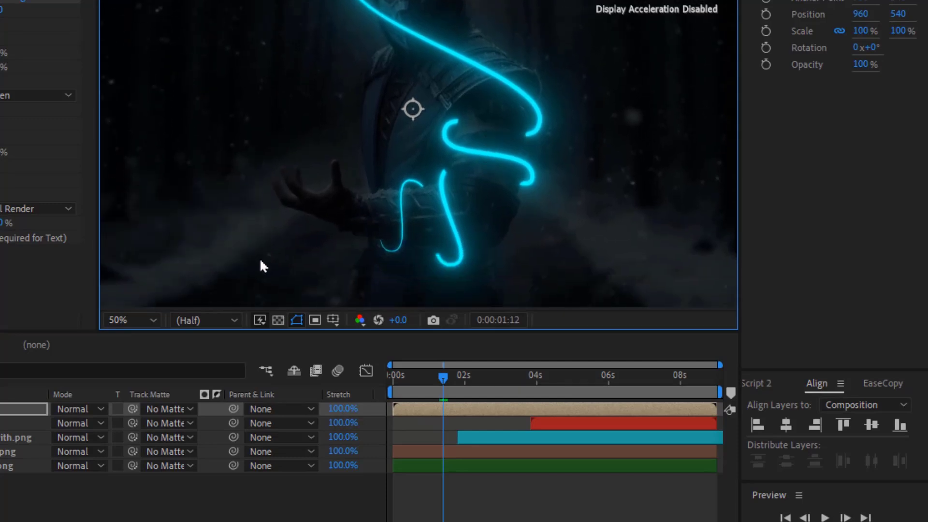
click(152, 320)
click(183, 21)
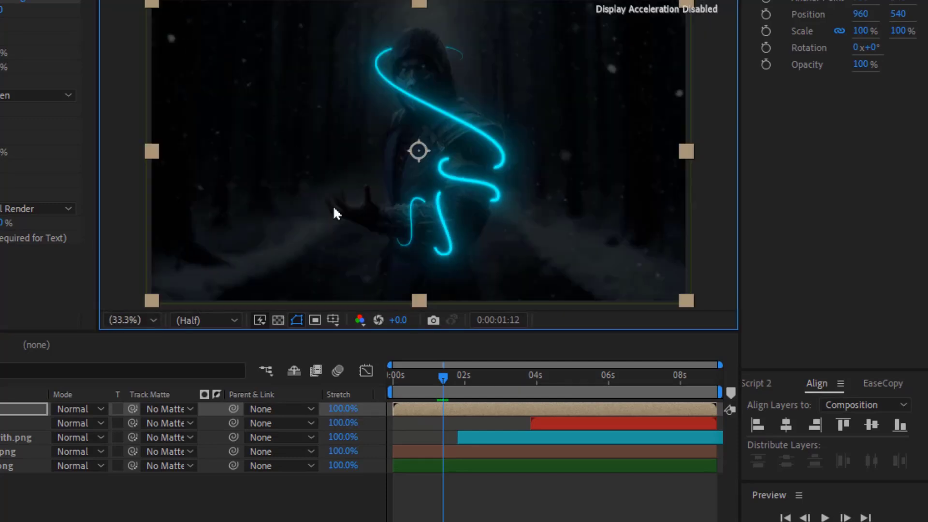
drag(419, 381, 462, 388)
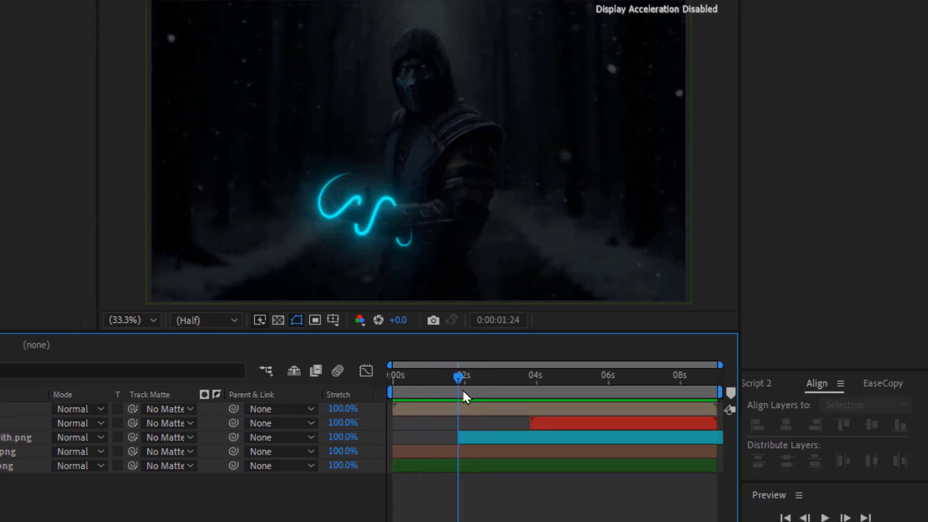
Step: Add the Energy .mp4 clip from the v folder directly below the line layer and set its blend mode to Screen
key(ctrl+0)
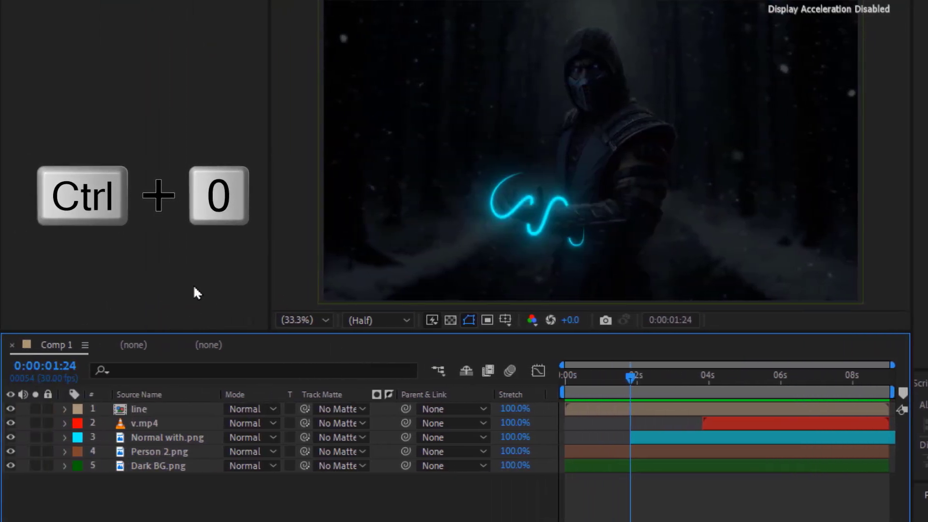
click(7, 175)
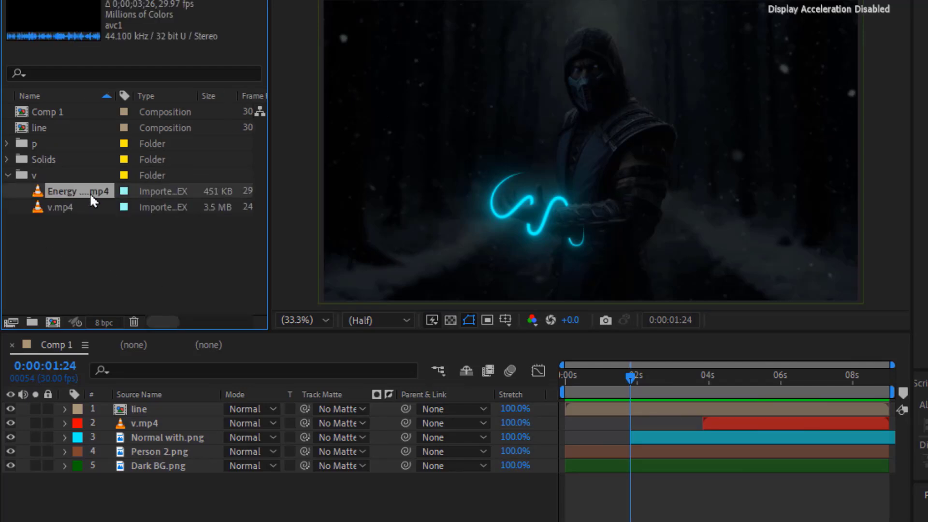
drag(89, 192, 152, 426)
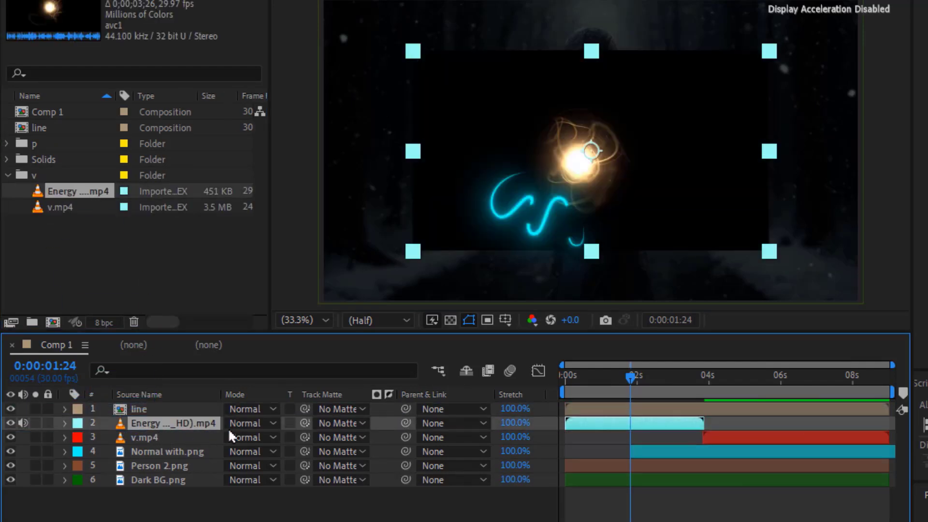
click(246, 423)
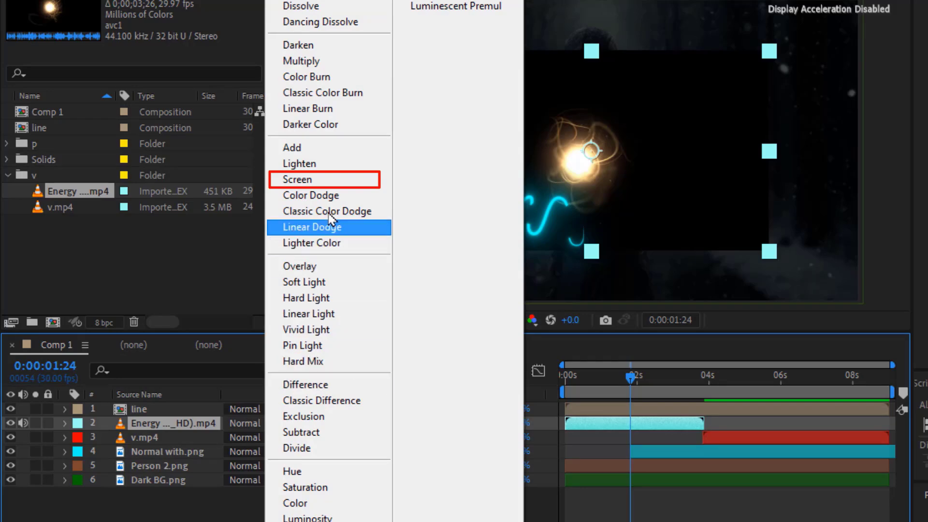
click(338, 181)
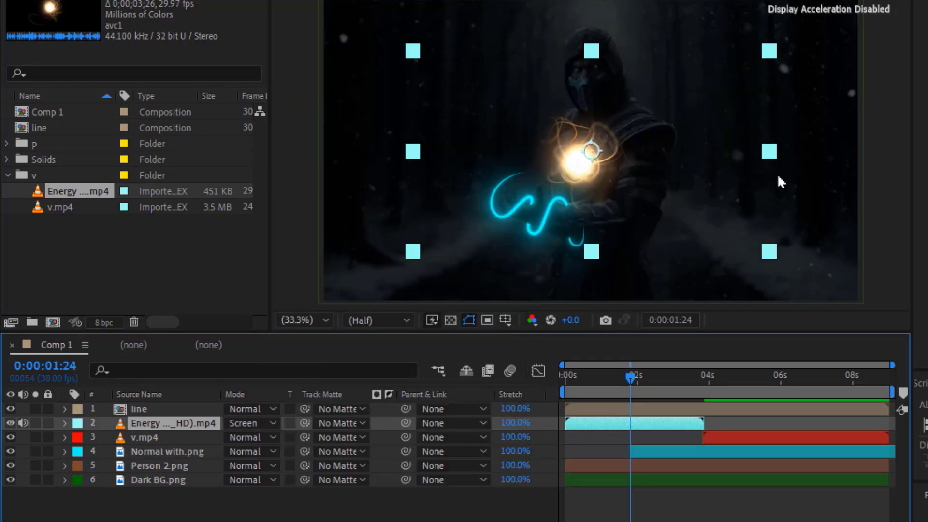
Step: Scale the Energy layer down to 74.1% and position its glowing orb just above the character's palm, checking against 0:00:02:00
drag(768, 151, 704, 151)
scroll(579, 199, up, 2)
drag(714, 105, 632, 138)
drag(629, 378, 634, 380)
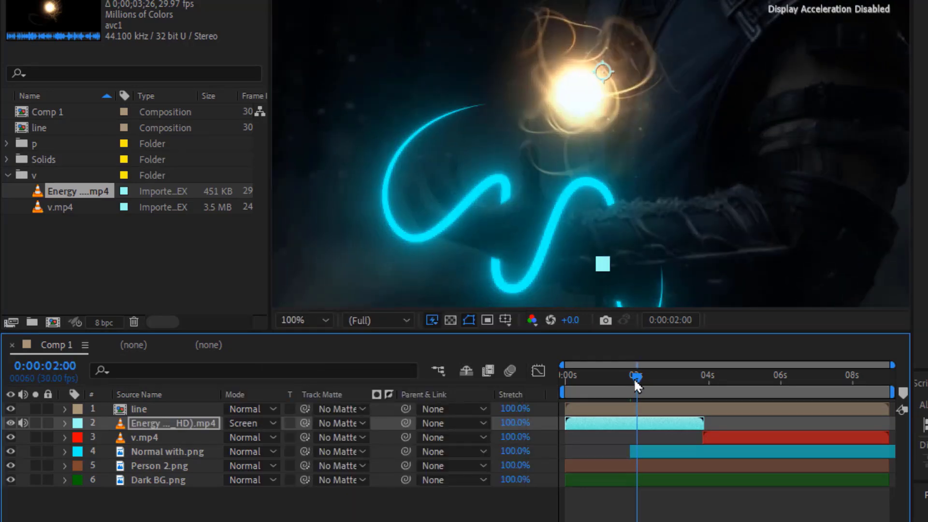
scroll(661, 141, down, 1)
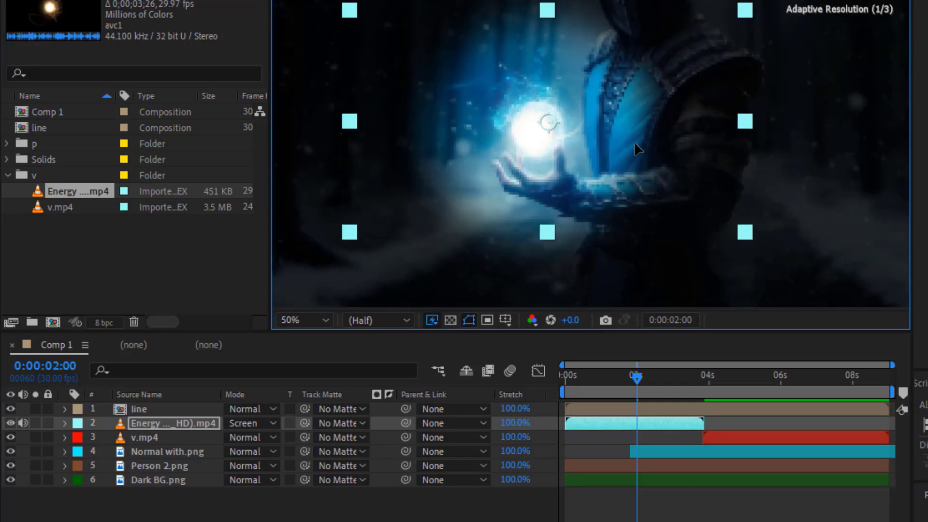
Step: Slide the Energy layer in time so that it starts at about 0:00:01:26, where the line reaches the hand
drag(619, 378, 632, 379)
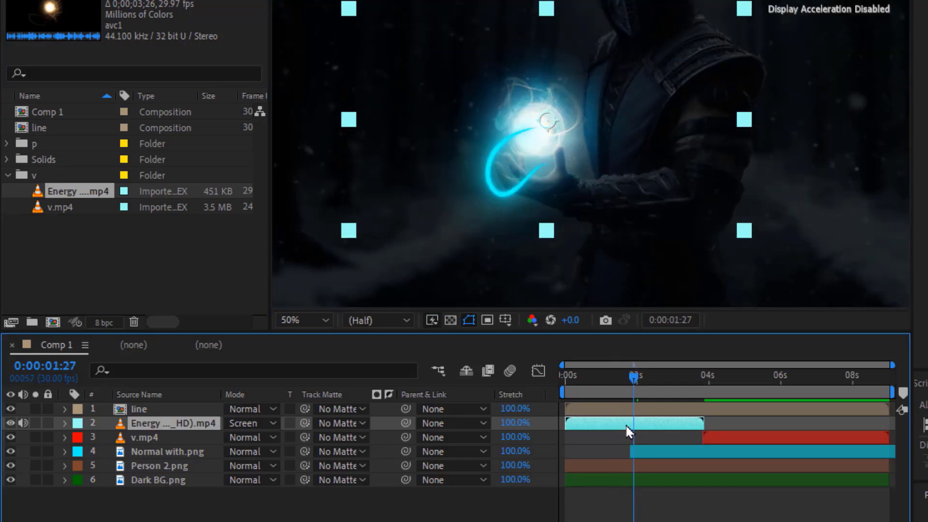
mouse_move(627, 430)
mouse_down()
mouse_move(667, 431)
mouse_move(633, 429)
mouse_up()
mouse_move(626, 374)
mouse_down()
mouse_move(614, 373)
mouse_move(632, 374)
mouse_up()
Step: Keyframe the Energy layer's Scale to grow from 0% at 0:00:01:25 to 74.1% shortly after 0:00:02:01
key(s)
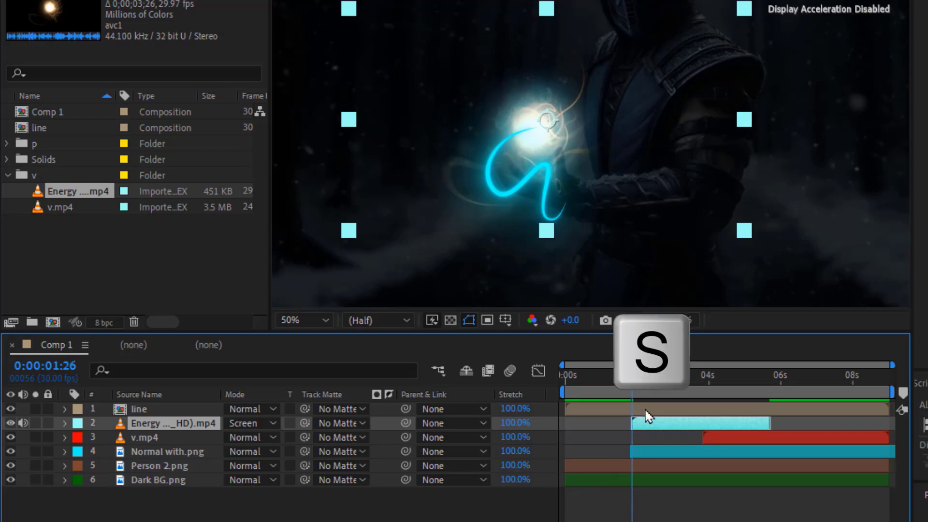
key(s)
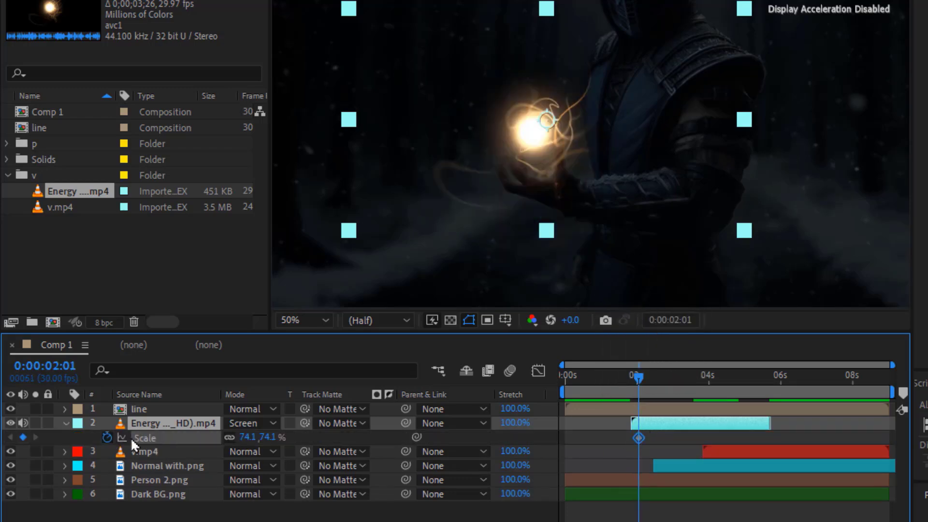
drag(636, 385, 628, 383)
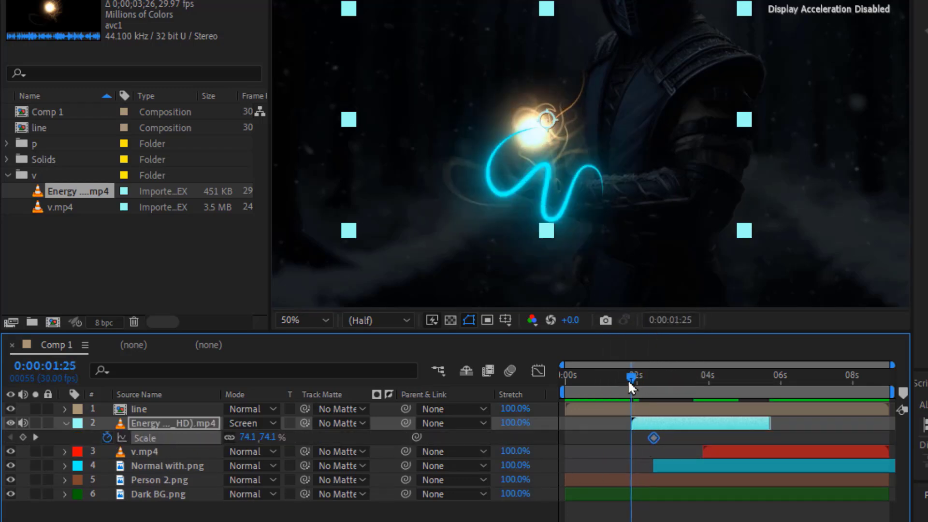
text(o)
text(0)
key(Return)
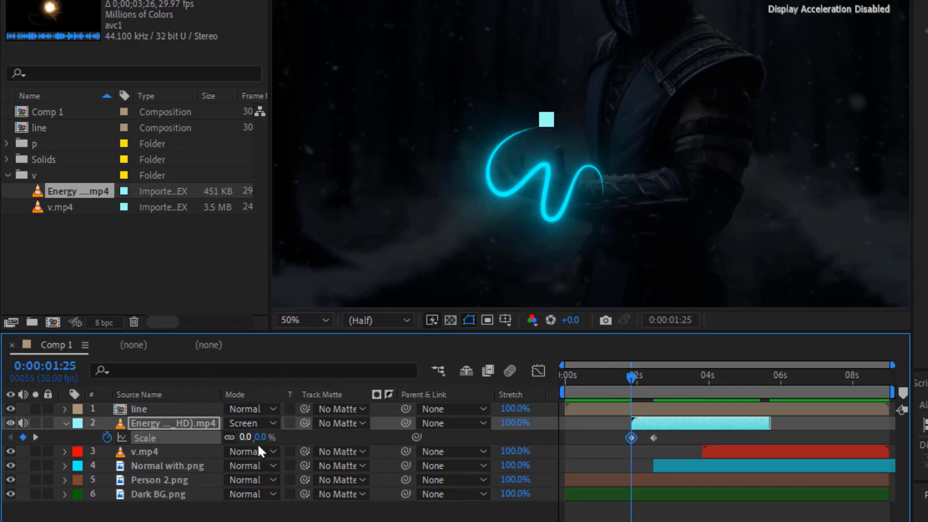
Step: Move the Energy layer's anchor point onto the center of the glowing orb at 0:00:01:26
mouse_move(628, 380)
mouse_down()
mouse_move(620, 379)
mouse_move(633, 376)
mouse_up()
key(/)
key(y)
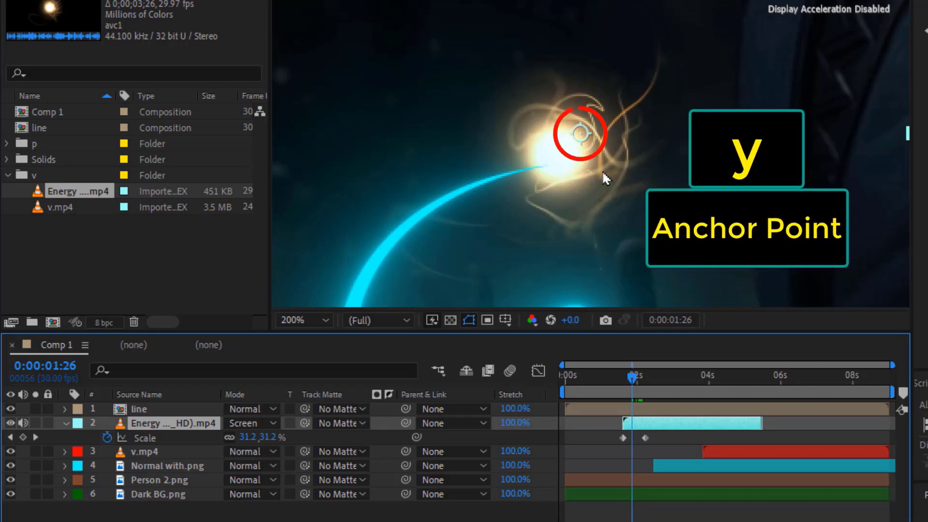
drag(582, 136, 556, 157)
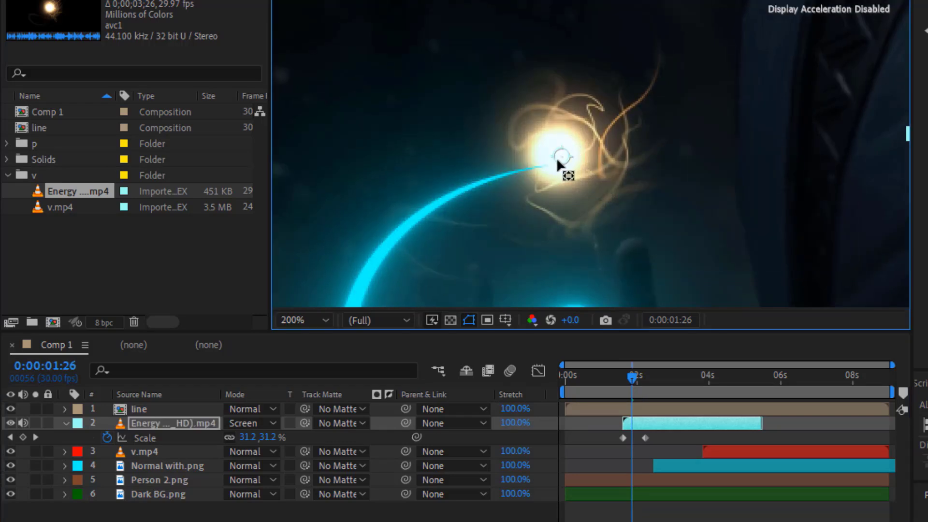
Step: Shift the Energy layer's second Scale keyframe slightly earlier and move the layer's start to 0:00:01:26
drag(643, 437, 639, 438)
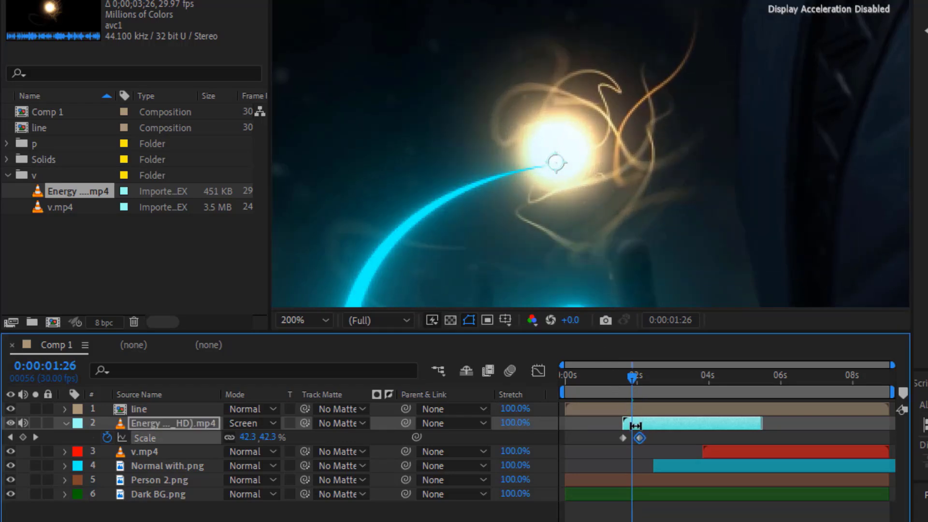
scroll(646, 296, down, 4)
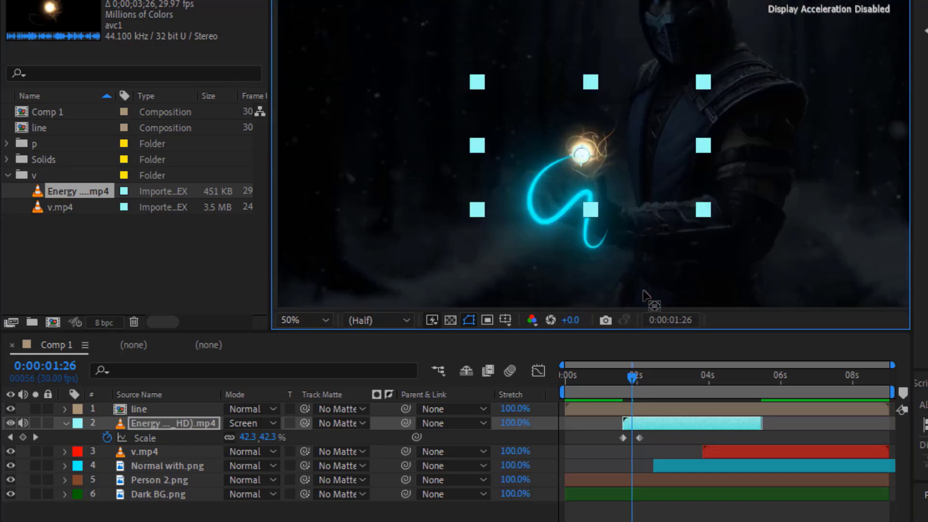
key(bracketleft)
Step: Apply the Hue/Saturation effect to the Energy layer with the time set to 0:00:02:10
drag(635, 379, 649, 383)
click(653, 423)
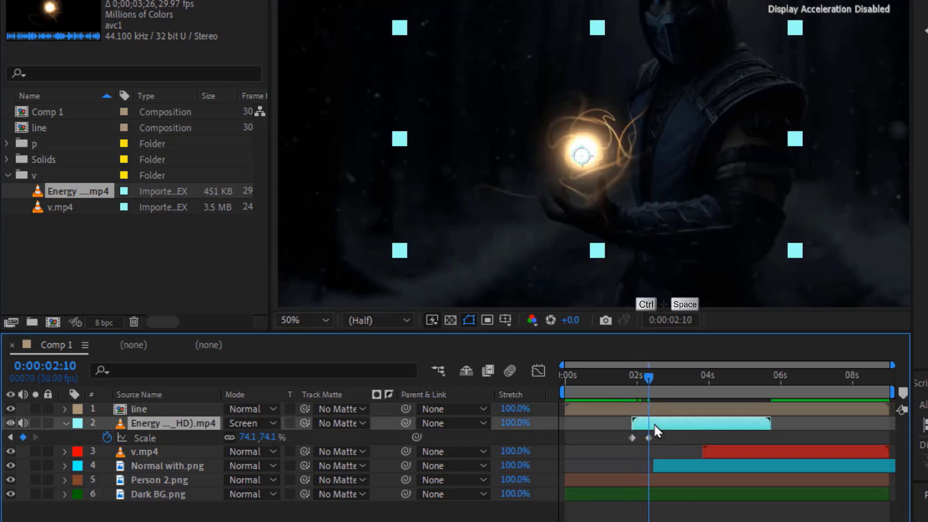
key(ctrl+space)
text(hu)
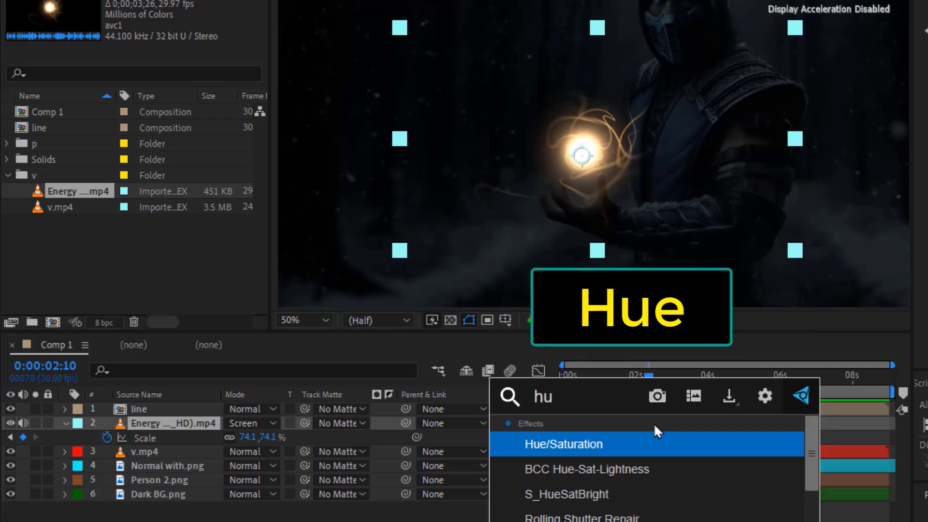
key(Return)
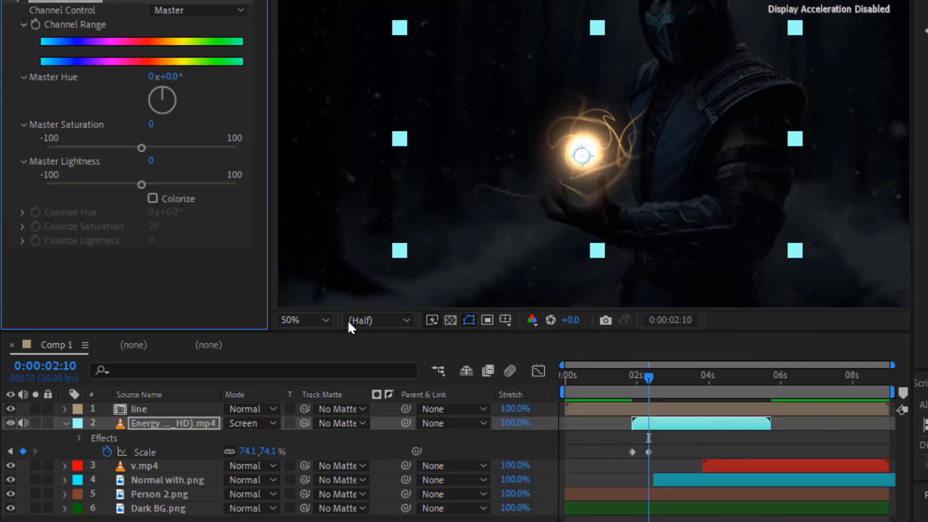
Step: Enable Colorize on the Energy layer's Hue/Saturation effect, with Colorize Saturation 100 and Colorize Hue 183° to tint it cyan
click(152, 198)
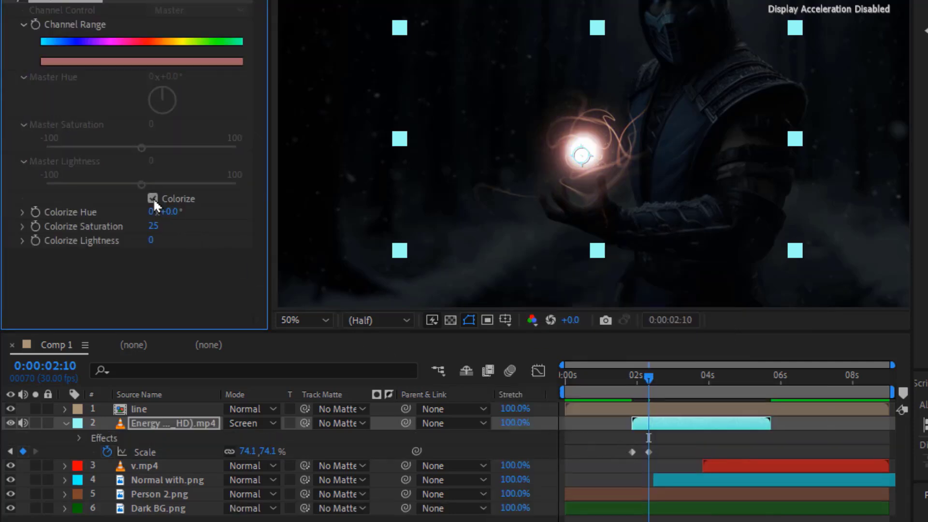
click(153, 226)
text(100)
key(Return)
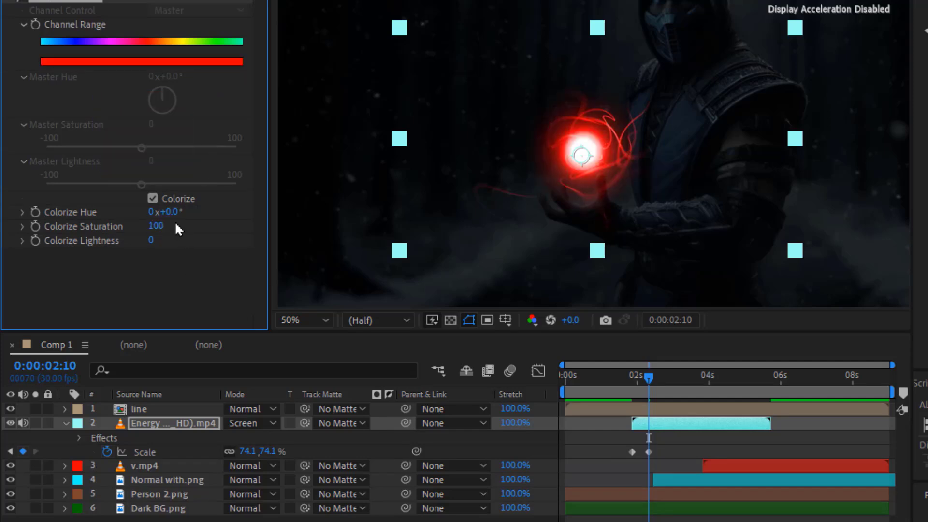
drag(175, 212, 205, 209)
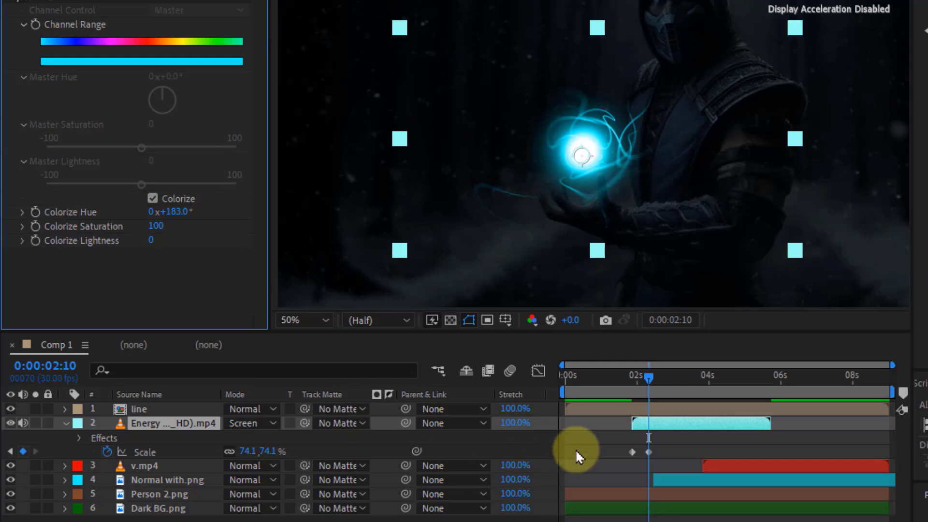
Step: Trim the end of the Energy layer to about 0:00:04:08, just after the start of v.mp4
click(688, 433)
drag(639, 378, 706, 384)
click(723, 424)
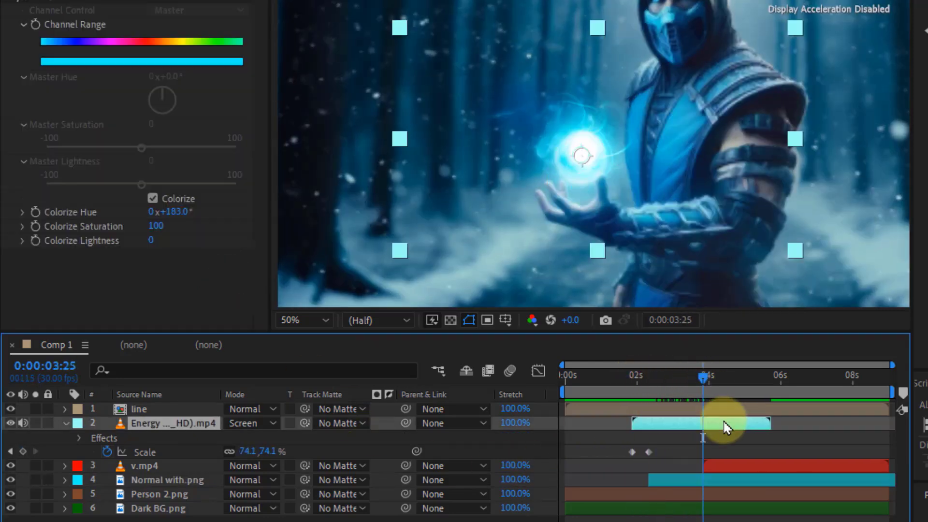
key(alt+bracketright)
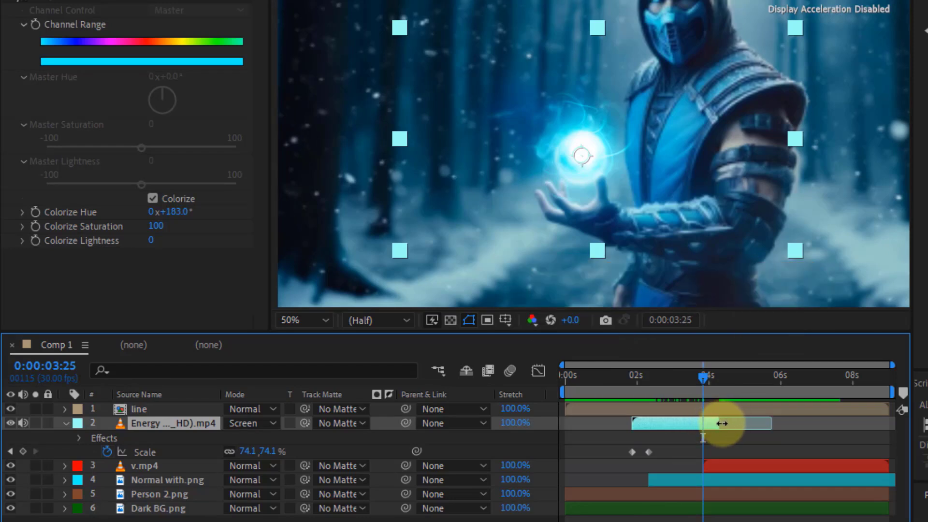
Step: Fade the Energy layer out with Opacity keyframes, from 100% at 0:00:03:25 down to a lower value at 0:00:04:08
key(t)
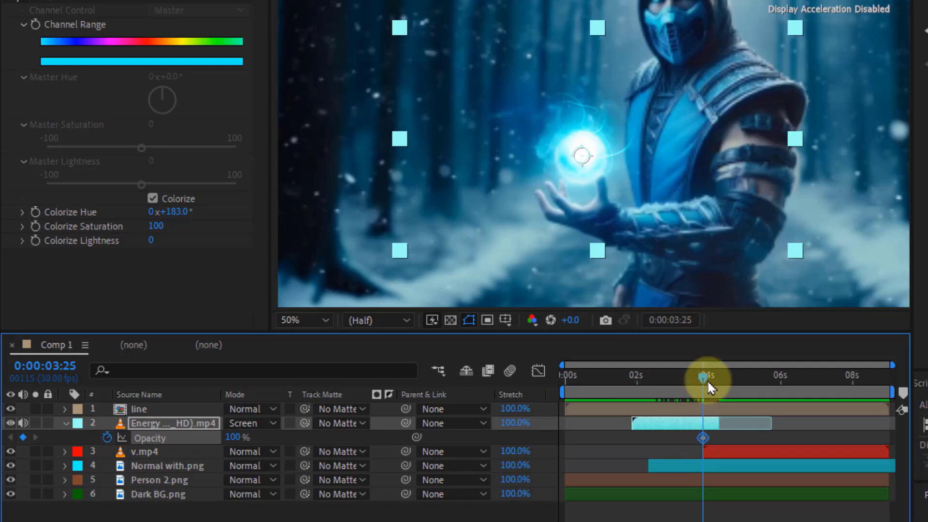
drag(708, 384, 718, 377)
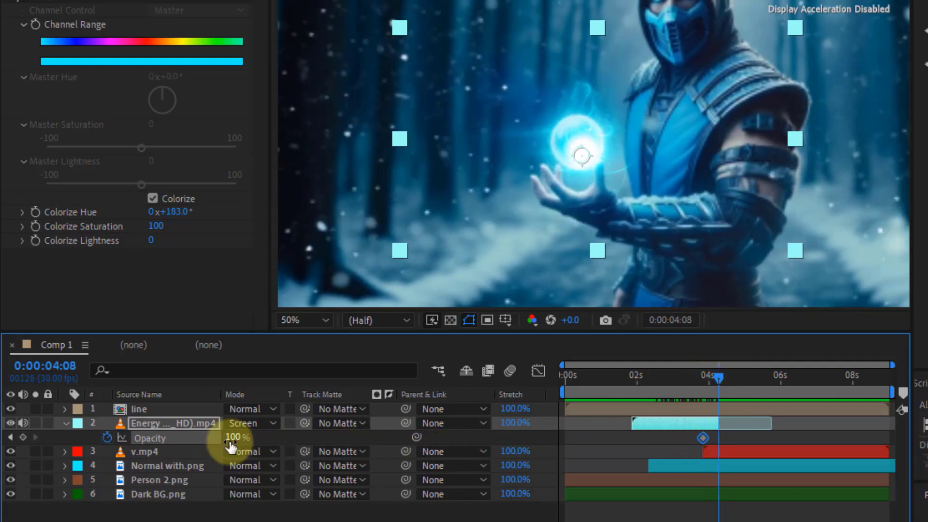
drag(230, 441, 77, 442)
Step: Move the Energy layer's end and fade-out keyframes earlier to about 3 seconds, and shift v.mp4 to start there
click(666, 378)
drag(682, 432, 657, 441)
drag(717, 447, 690, 448)
Step: Fit the whole composition in the viewer at 33.3% and collapse the Energy layer's keyframed properties
mouse_move(645, 385)
mouse_down()
mouse_move(708, 385)
mouse_move(642, 391)
mouse_up()
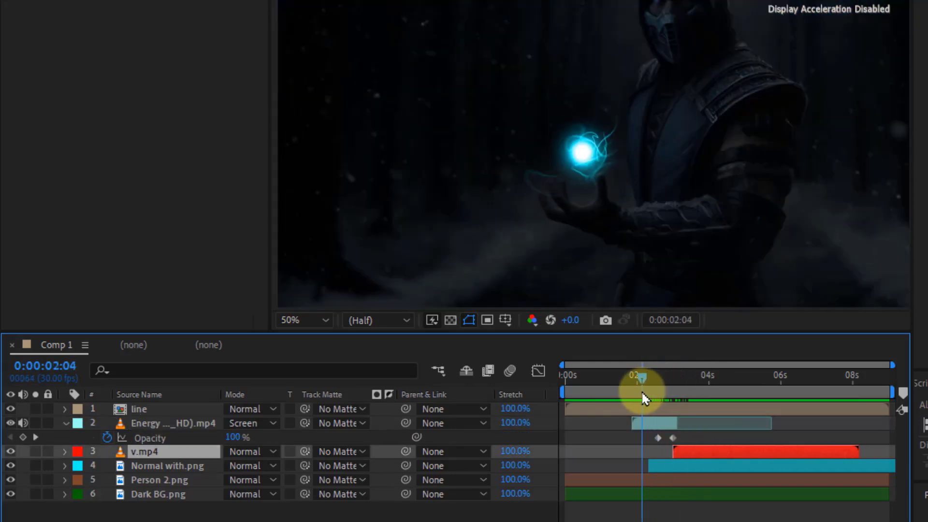
click(311, 321)
click(332, 37)
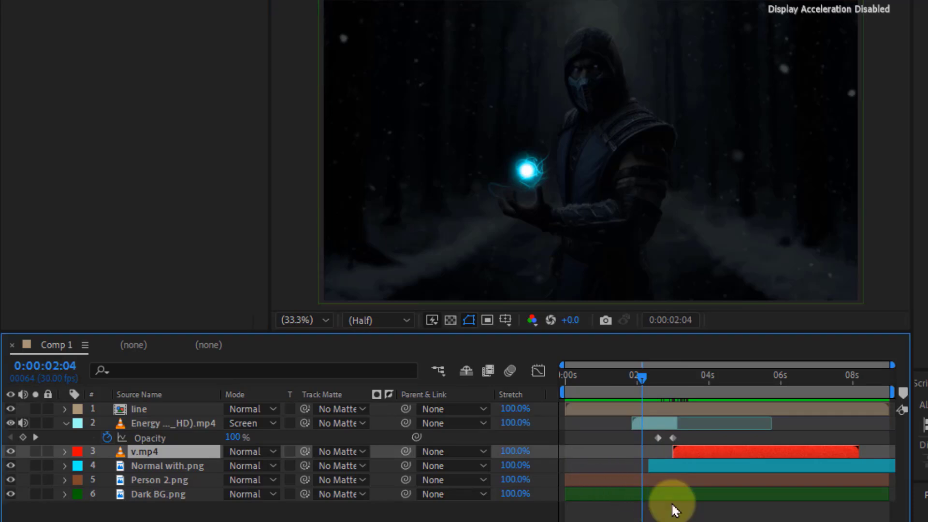
click(627, 382)
click(644, 422)
key(u)
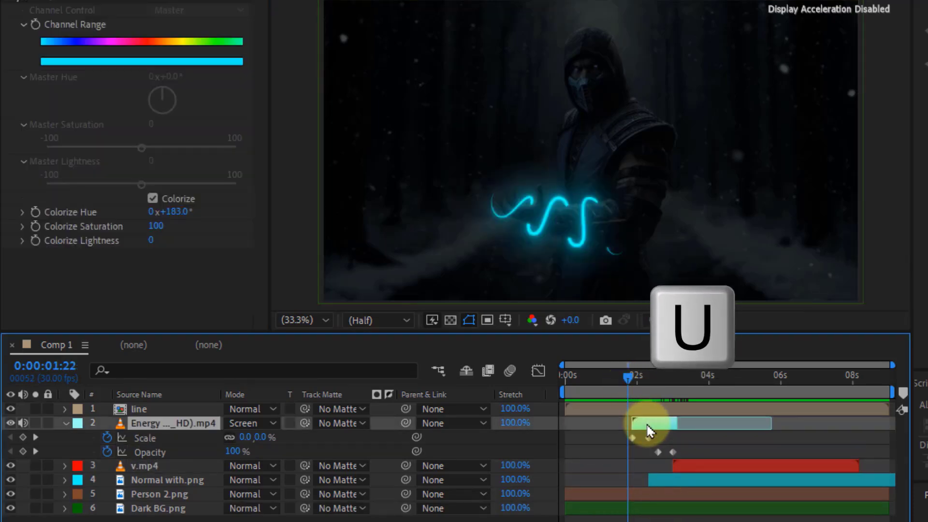
key(u)
drag(624, 382, 537, 375)
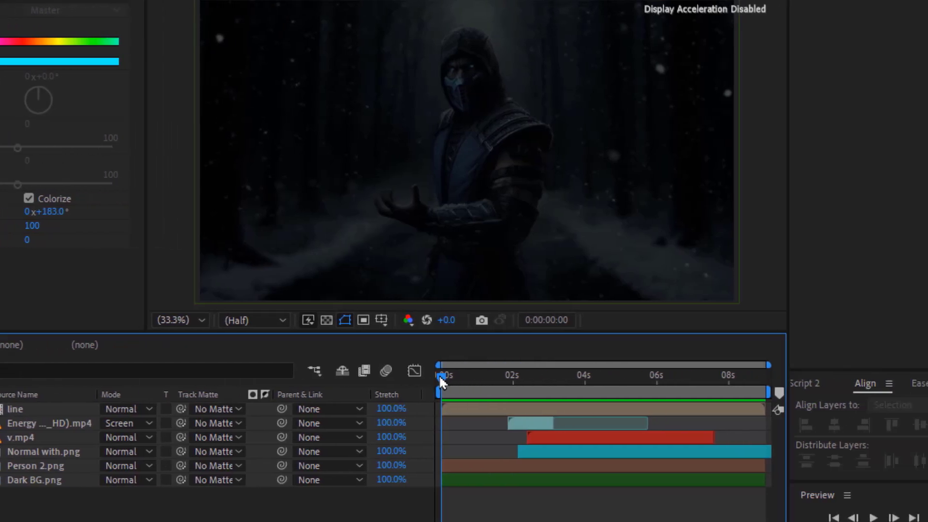
Step: Create a white 1920 x 1080 px solid named White Solid 1 with the time set to 0:00:02:10
drag(439, 375, 524, 387)
right_click(480, 494)
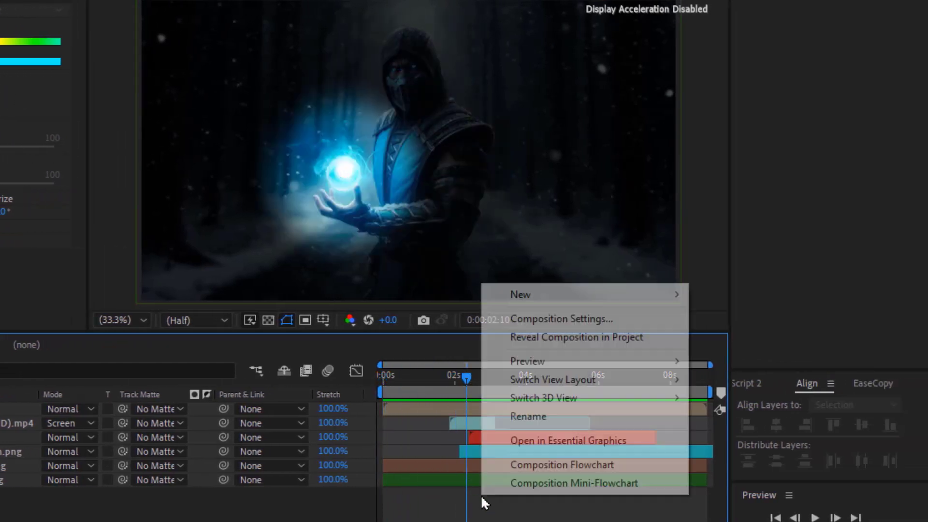
mouse_move(504, 301)
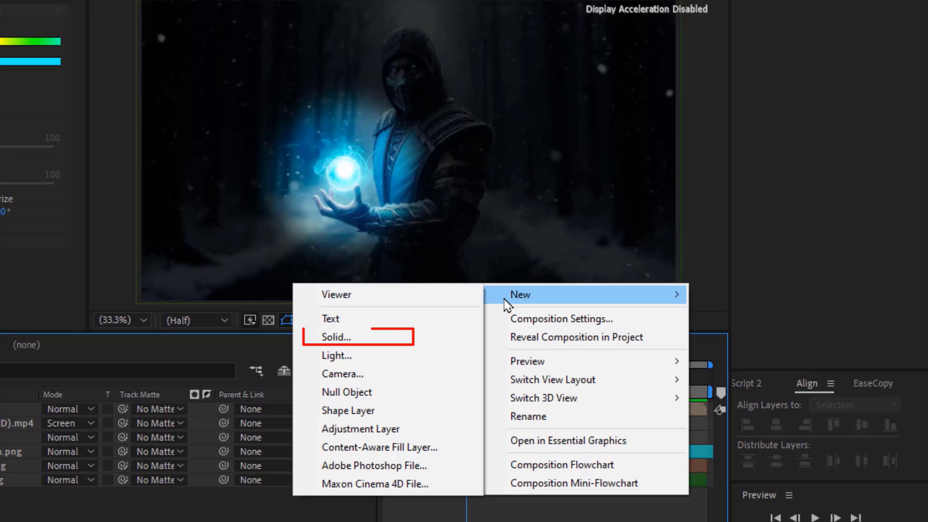
click(451, 335)
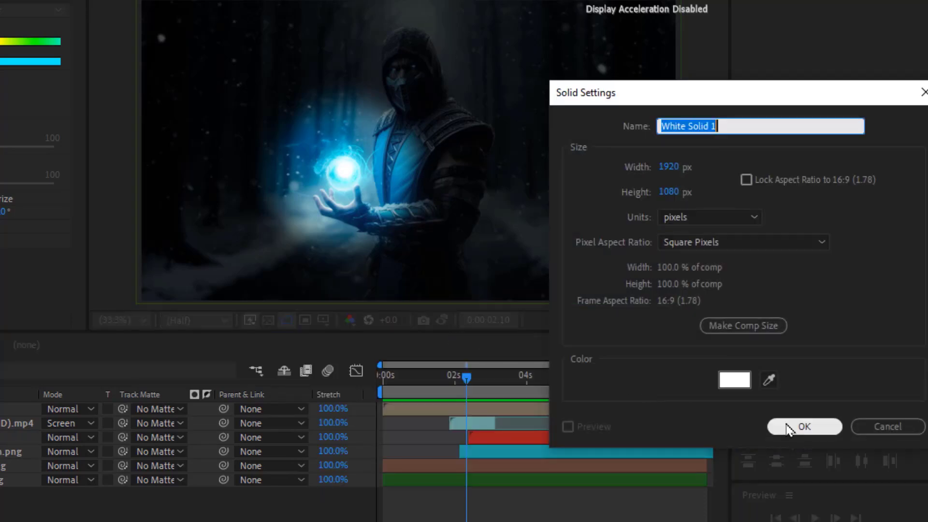
click(787, 426)
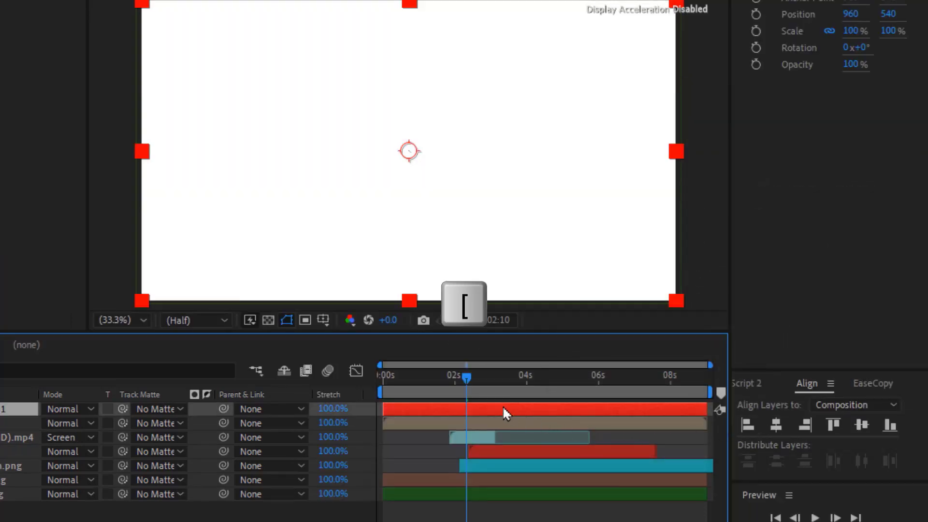
Step: Start White Solid 1 at 0:00:02:10, set its blending mode to Overlay and duplicate it
key(bracketleft)
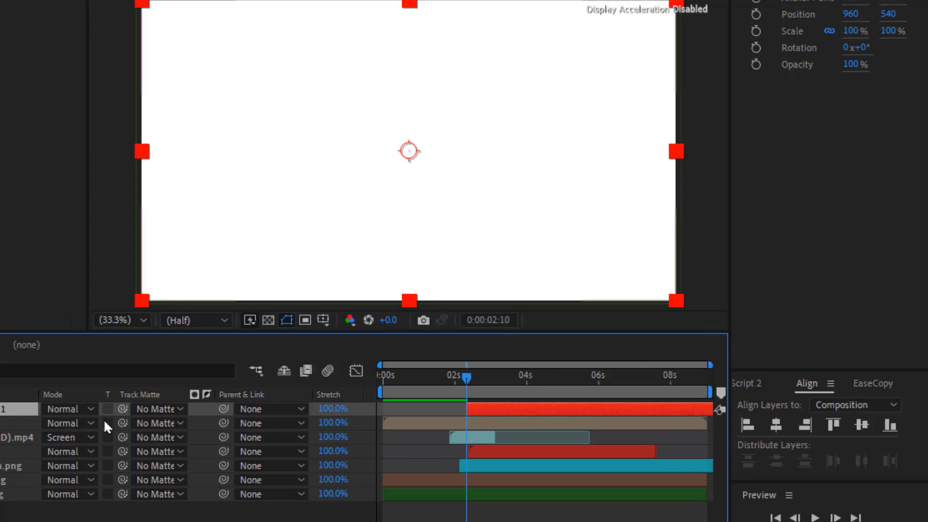
click(85, 411)
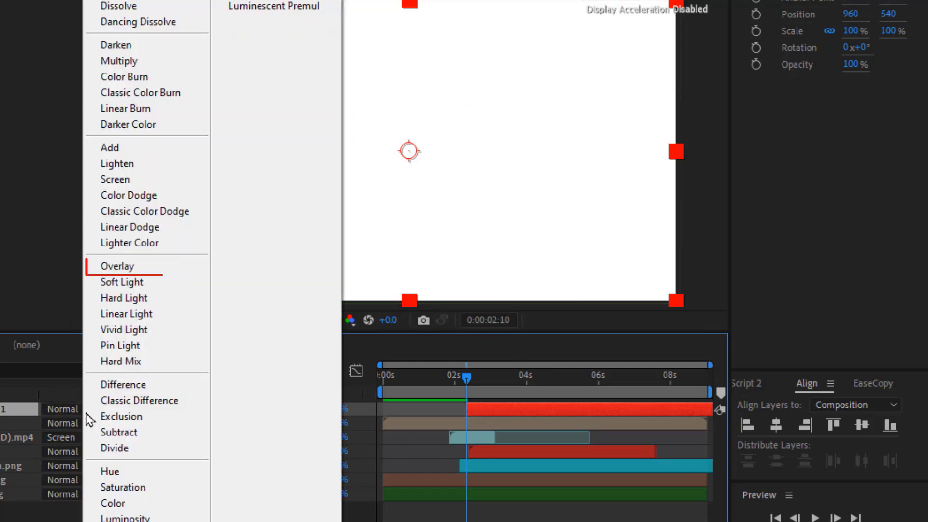
click(120, 273)
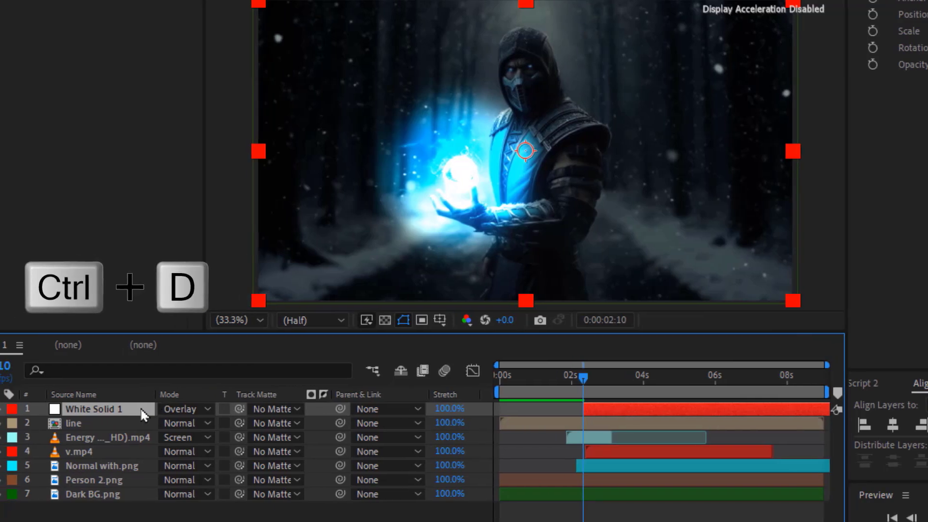
key(ctrl+d)
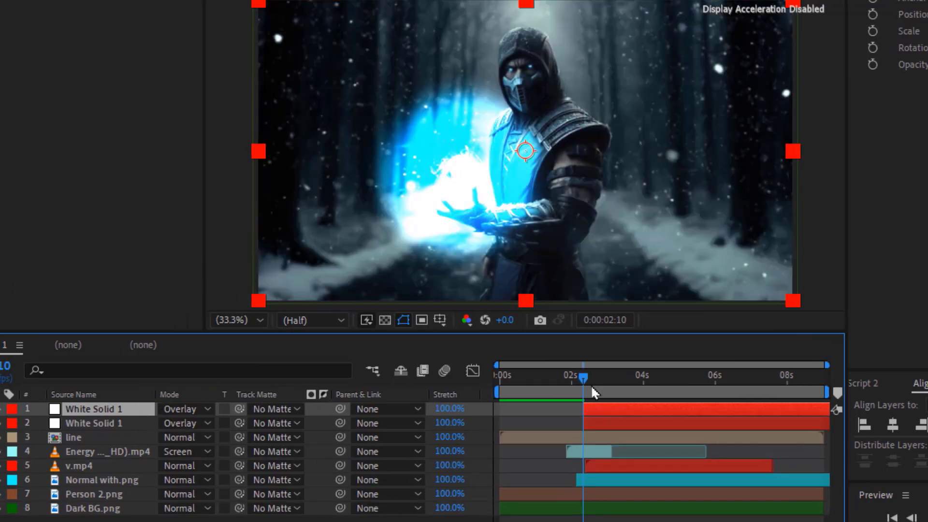
Step: Start both white solids at 0:00:02:03 and keyframe their Opacity from 0% there to 100% at about 0:00:02:16
drag(591, 387, 591, 413)
key(t)
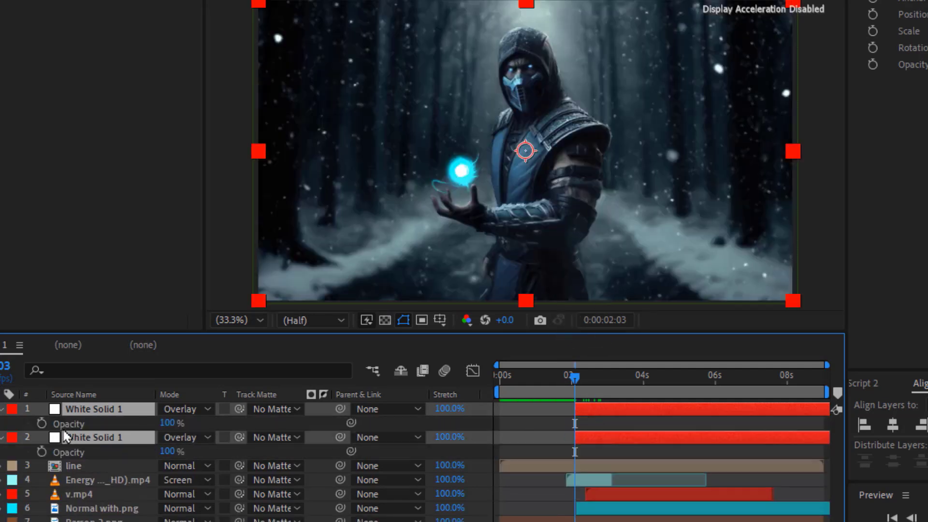
key(alt+shift+t)
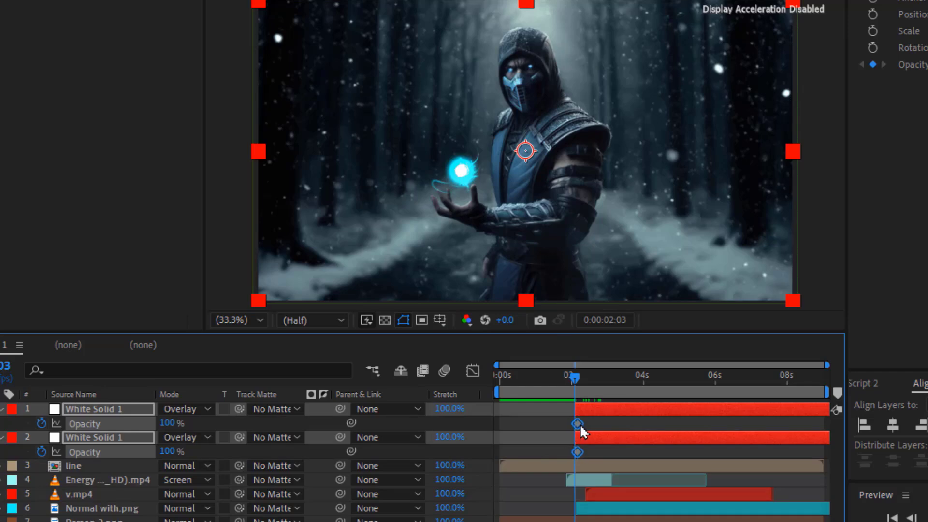
drag(581, 425, 592, 426)
key(Return)
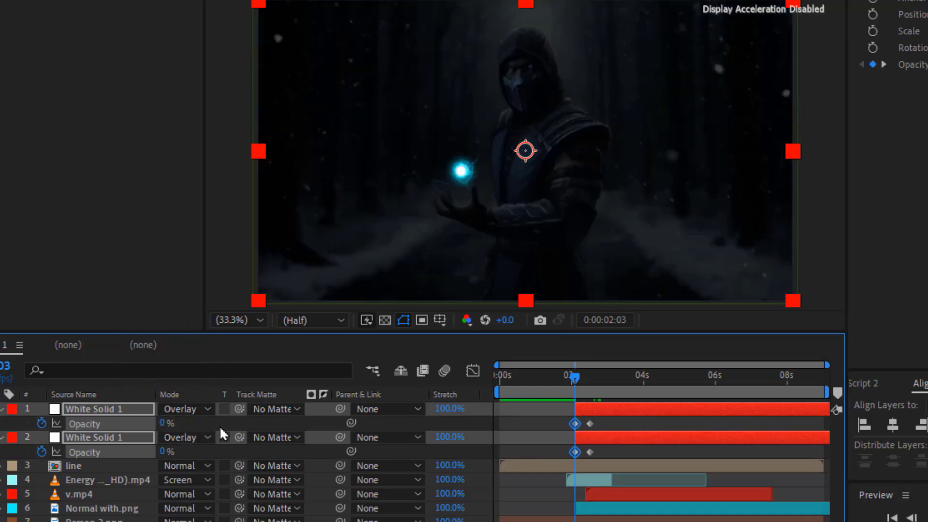
Step: Copy each white solid's 0% Opacity keyframe to 0:00:02:26 so the flash fades back out
drag(584, 376, 603, 378)
click(575, 424)
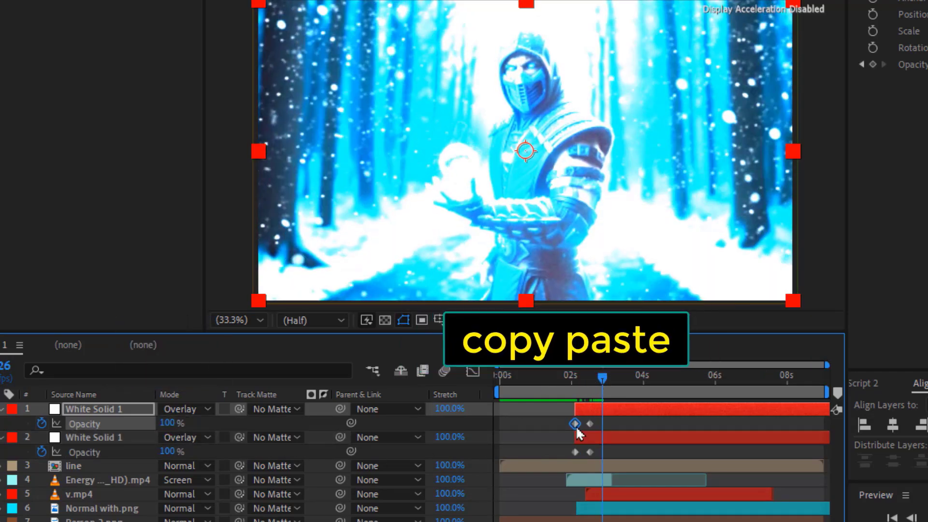
key(ctrl+c)
key(ctrl+v)
click(575, 451)
key(ctrl+c)
key(ctrl+v)
Step: Trim both white solids at 0:00:02:26 and shift them to start at 0:00:01:24
key(alt+bracketright)
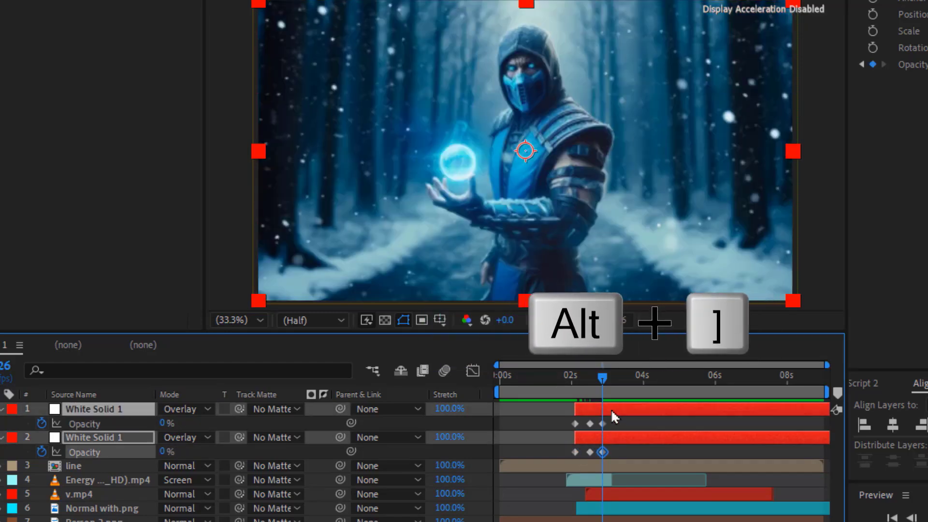
drag(586, 381, 562, 401)
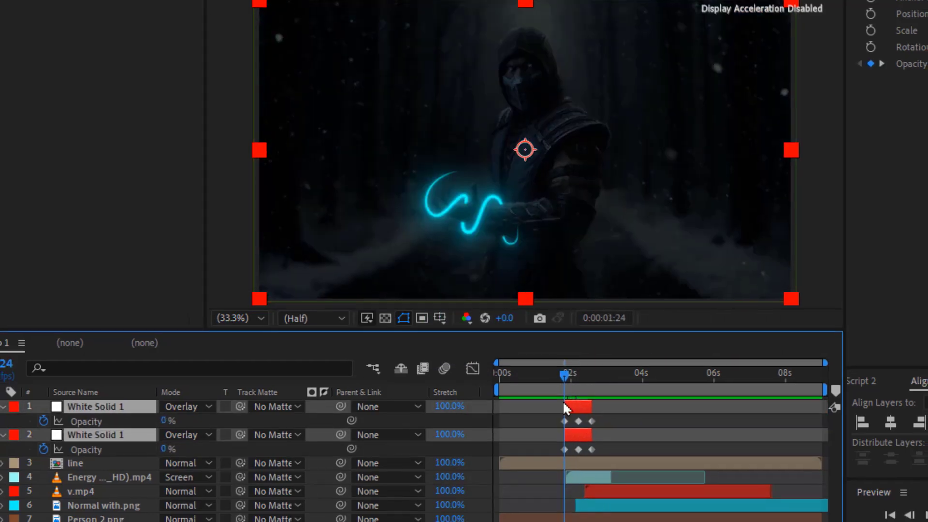
Step: Add an adjustment layer that starts at 0:00:01:24 and trim its end to 0:00:02:20
right_click(576, 473)
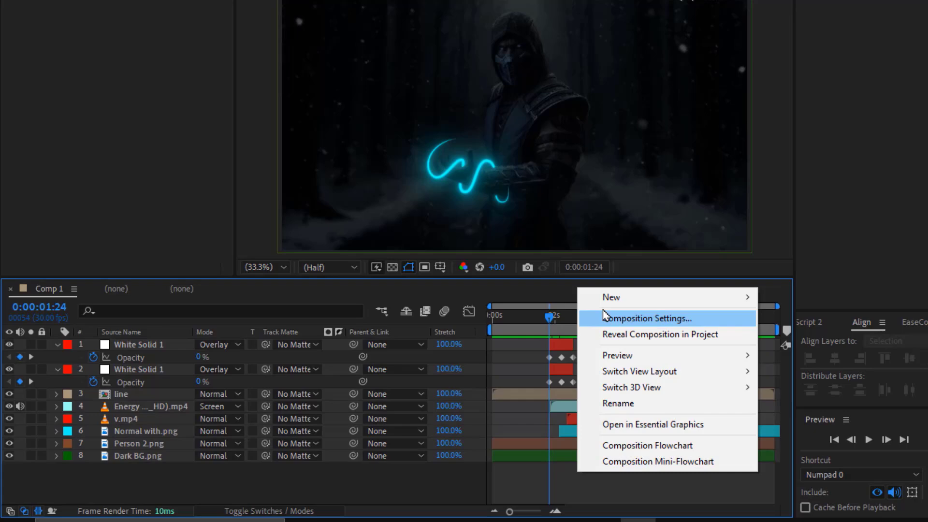
mouse_move(605, 304)
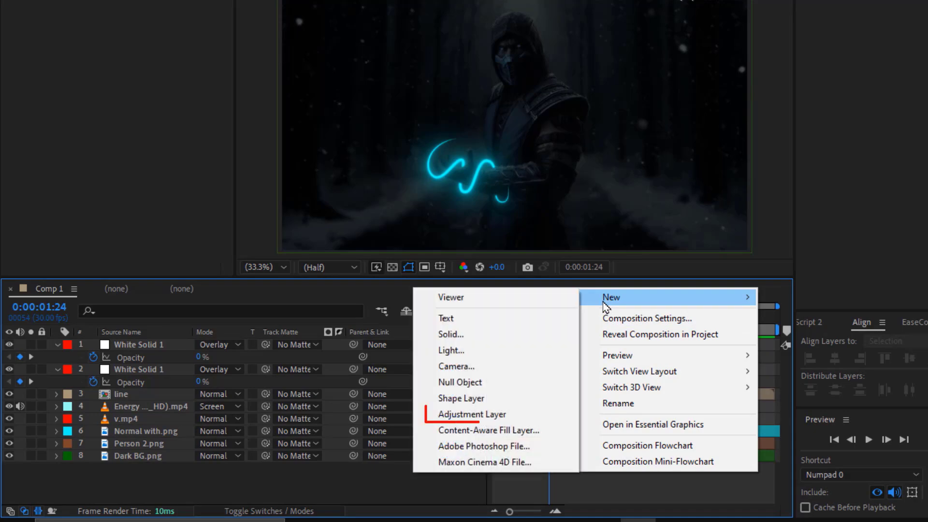
click(558, 416)
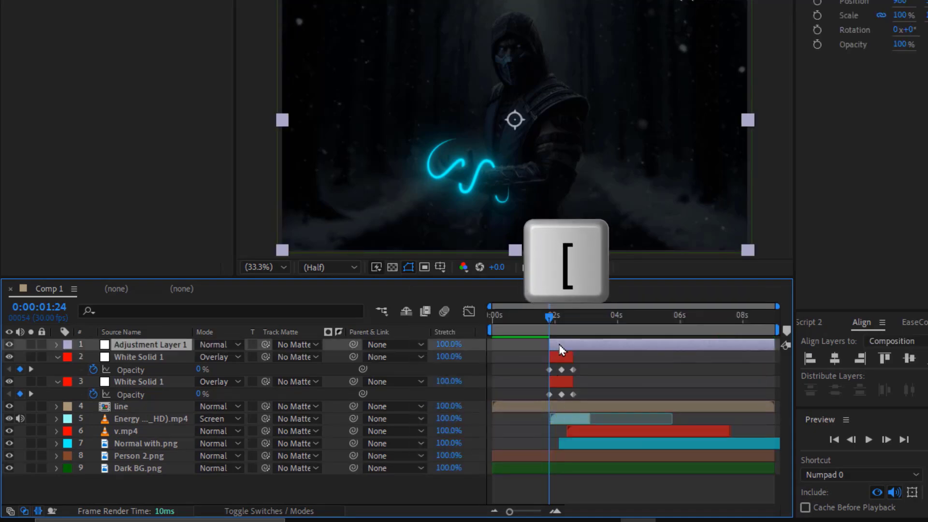
click(575, 318)
key(alt+bracketright)
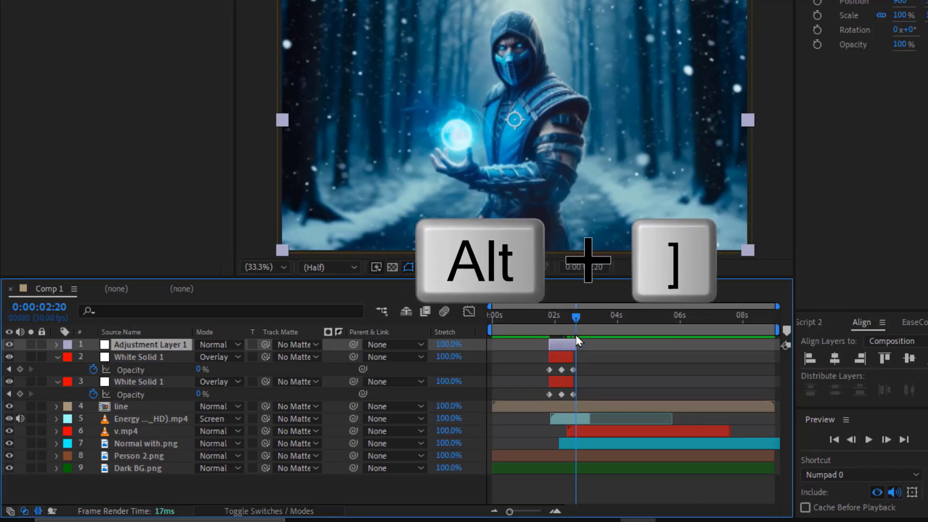
Step: Apply the Twitch effect to Adjustment Layer 1 with Amount 3 and speed 40
key(ctrl+space)
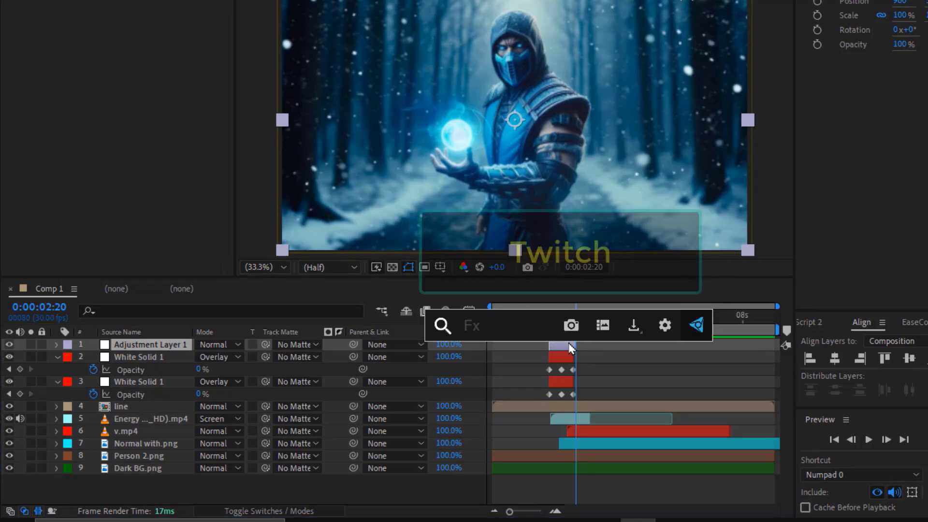
text(twi)
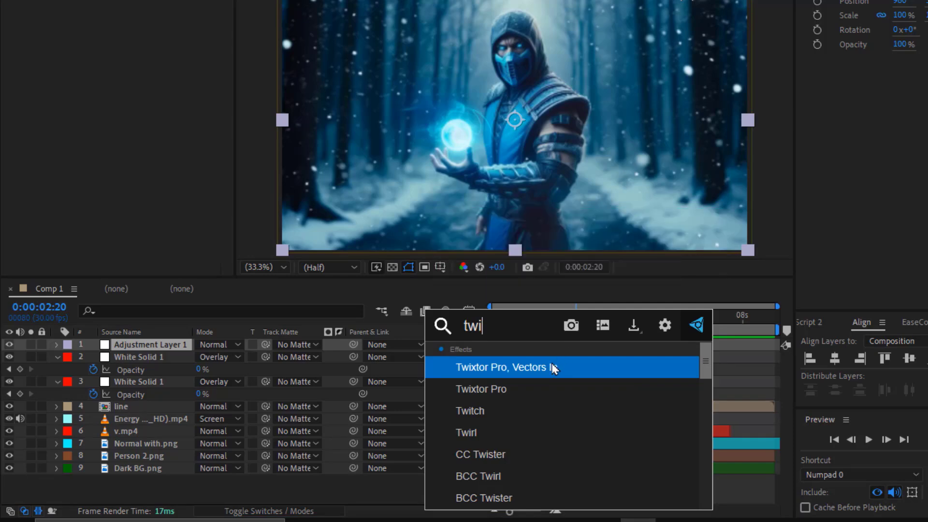
click(492, 403)
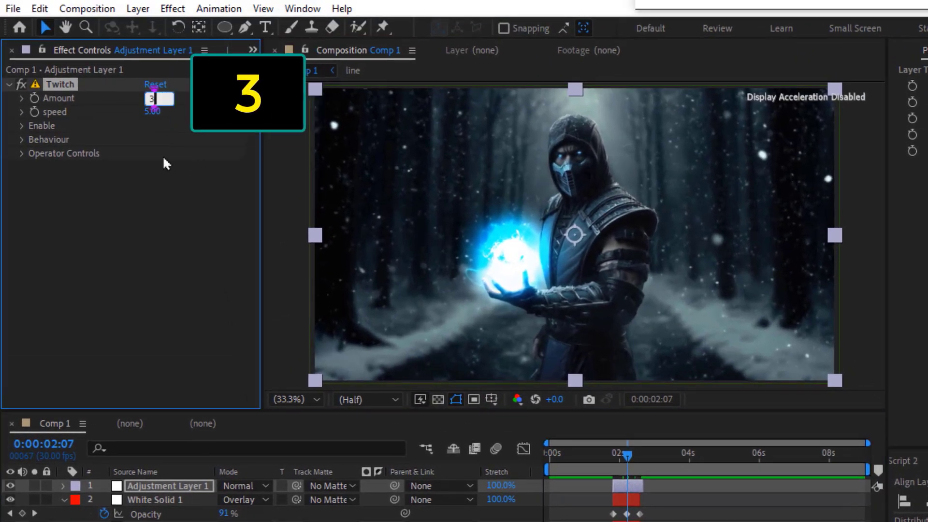
text(40)
key(Return)
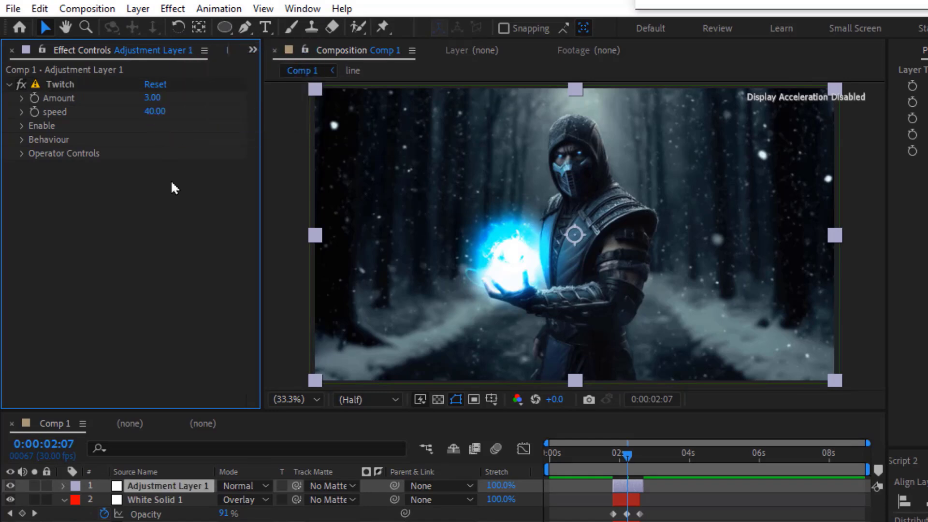
Step: Enable Slide in the Twitch effect, set Slide RGB Split to 20 and collapse the keyframed layer properties
click(22, 154)
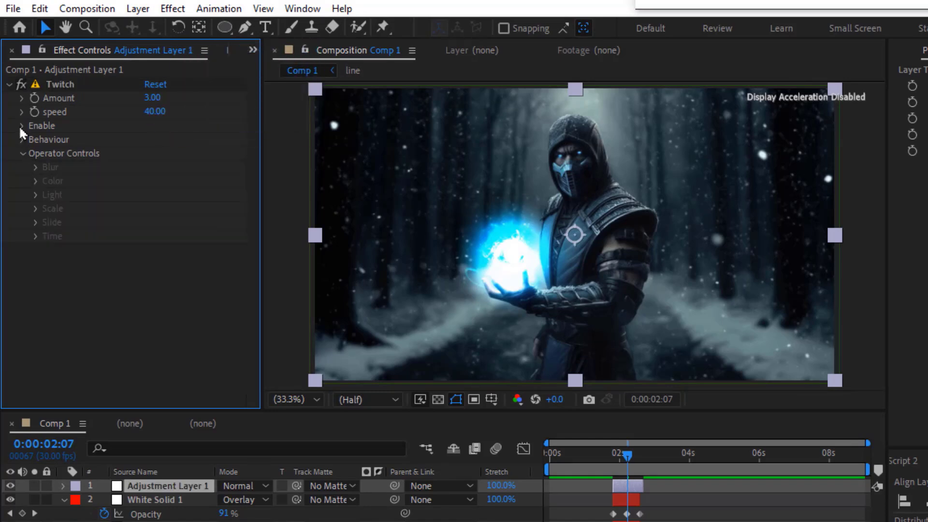
click(22, 126)
click(148, 195)
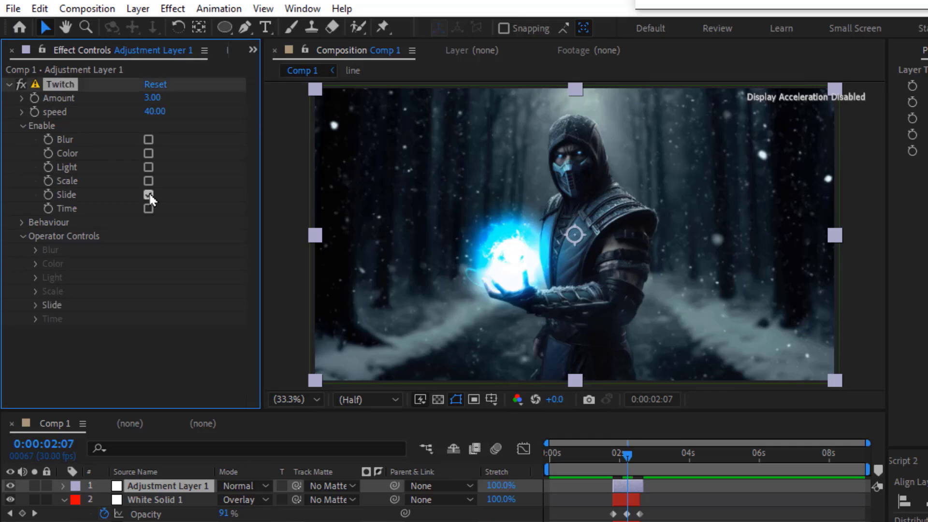
click(36, 305)
scroll(38, 305, down, 1)
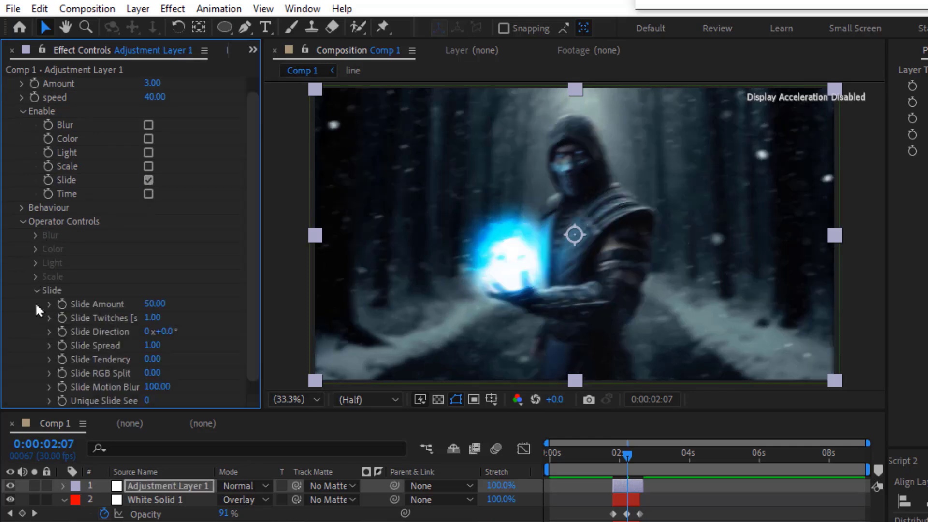
click(152, 373)
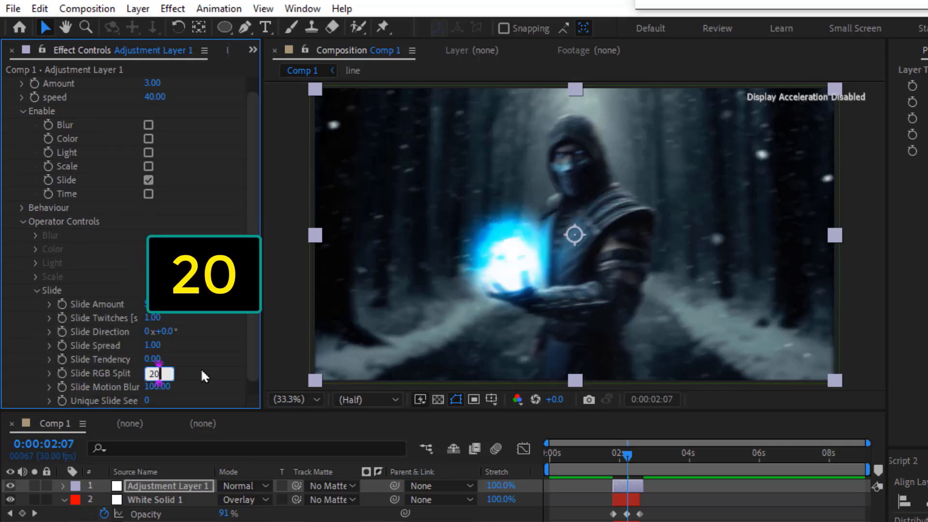
key(Return)
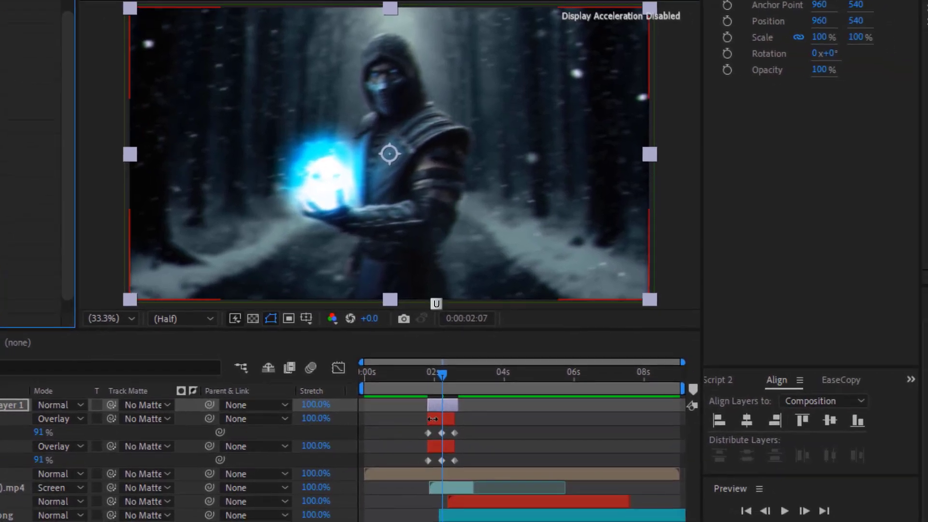
key(u)
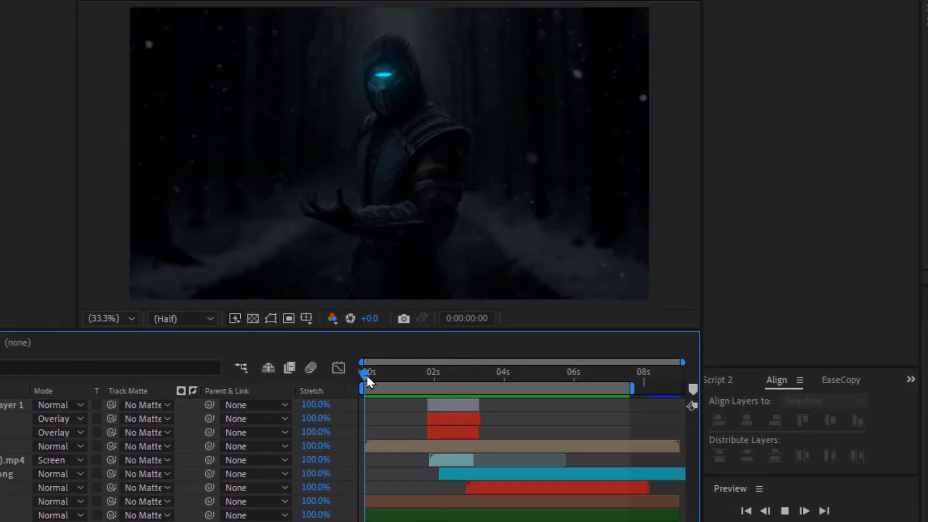